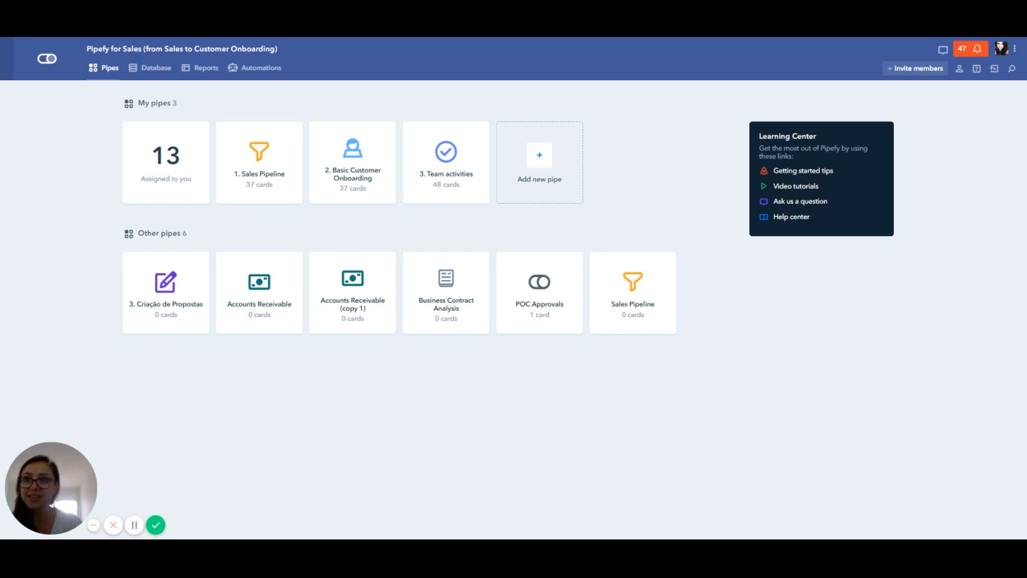
# Go to the reports area and hide the Title, Due date, Assignees and Pipe columns in the existing activities report.
pyautogui.click(214, 72)
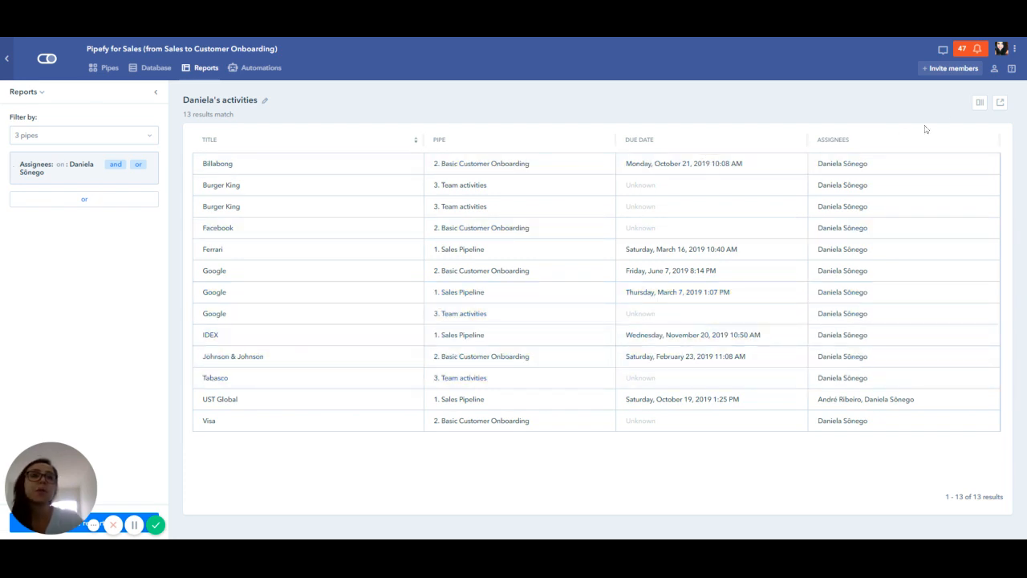
pyautogui.click(979, 104)
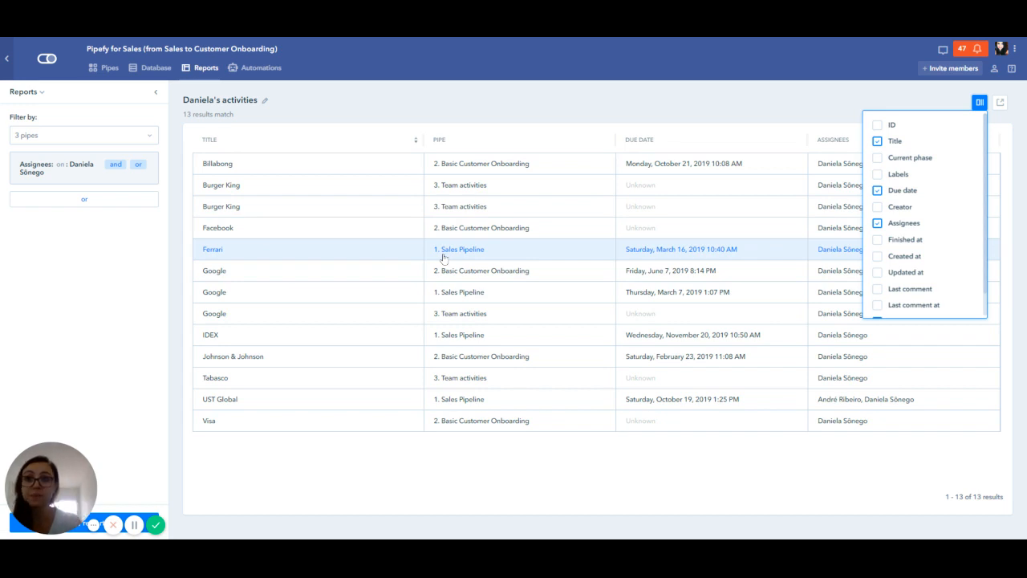
pyautogui.click(902, 141)
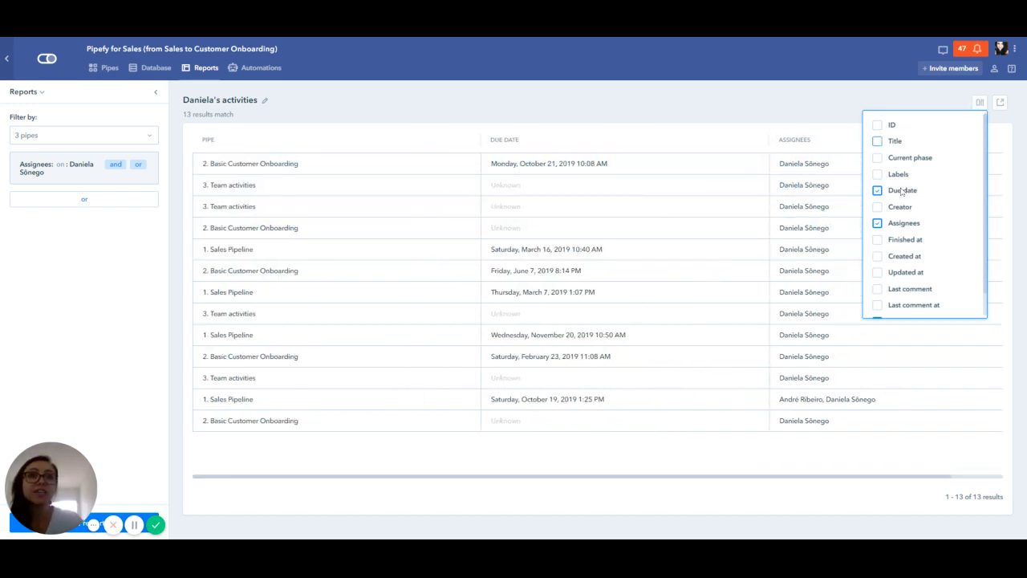
pyautogui.click(902, 191)
pyautogui.click(904, 223)
pyautogui.scroll(-1, 905, 224)
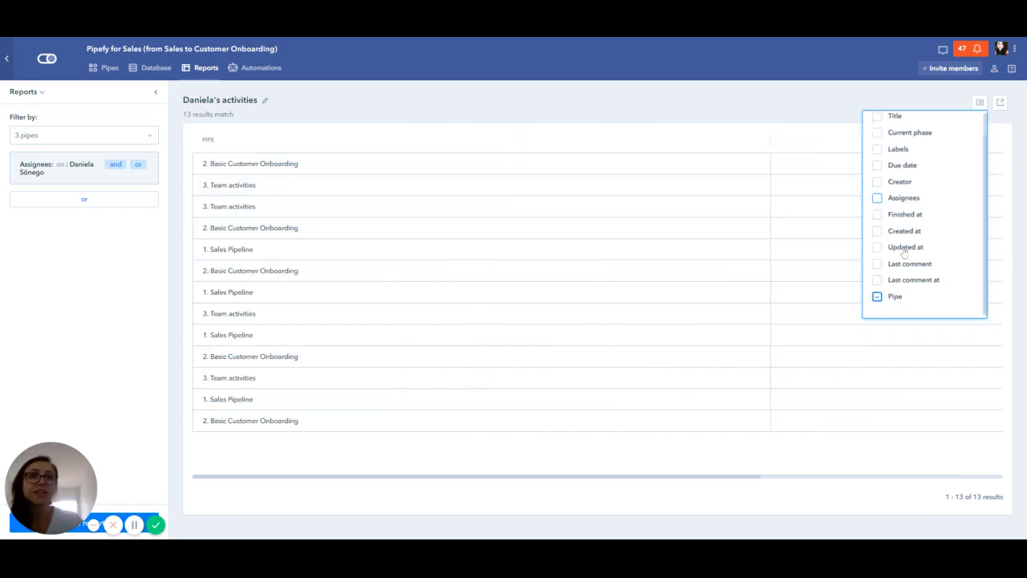
pyautogui.click(894, 298)
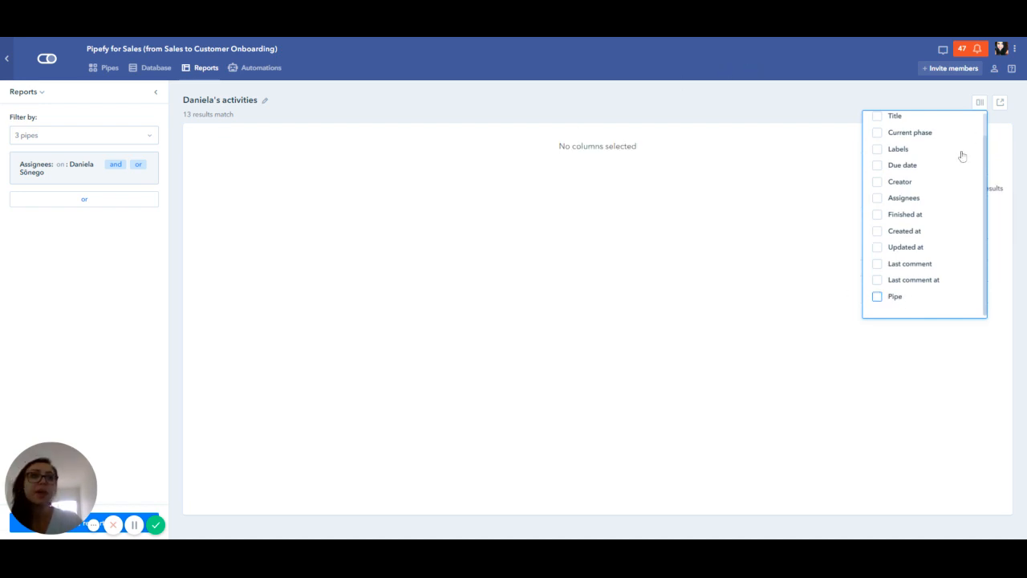
# Show the Title, Current phase, Assignees, Due date and Pipe columns in the activities report.
pyautogui.scroll(1, 960, 152)
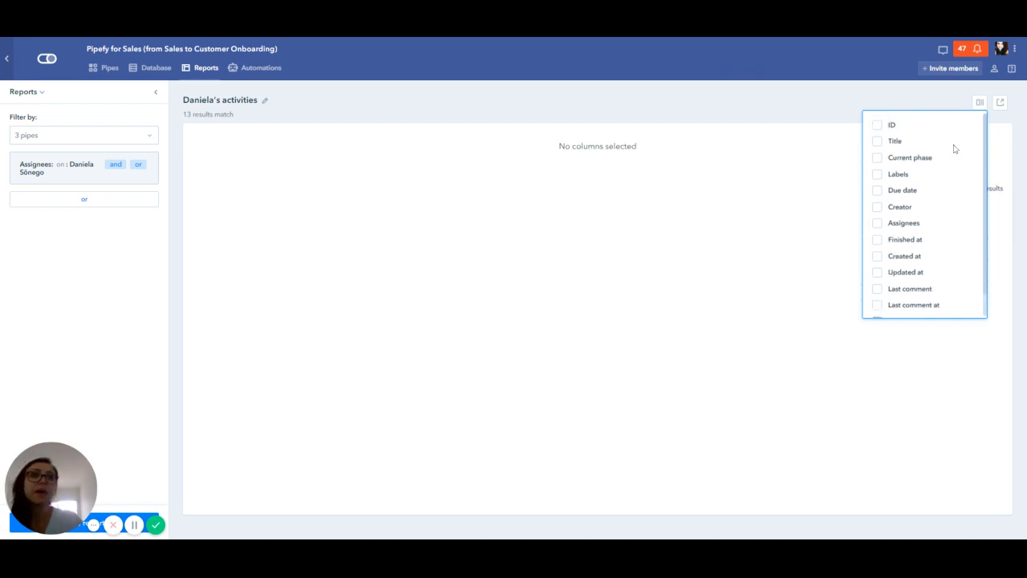
pyautogui.click(888, 142)
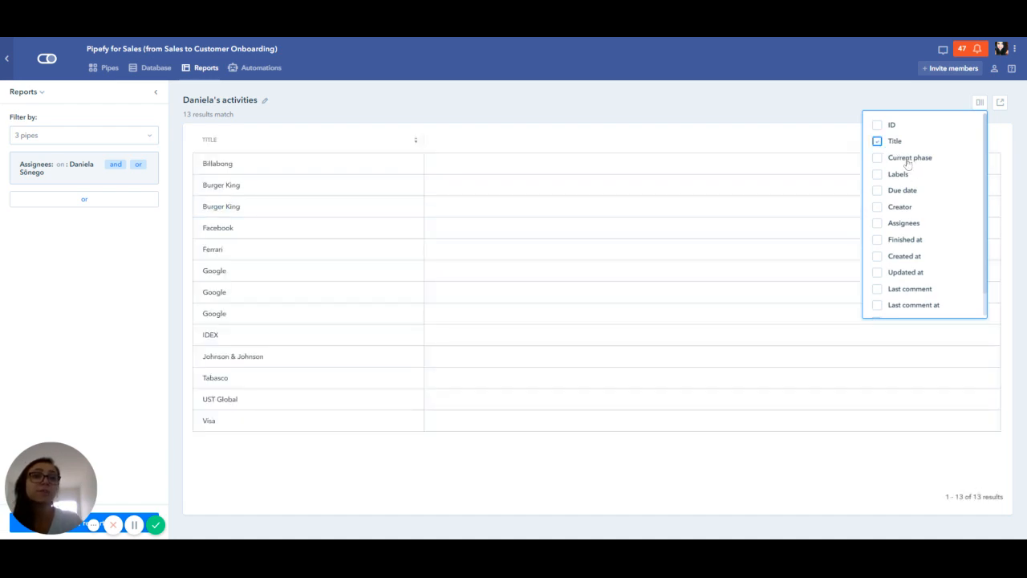
pyautogui.click(908, 164)
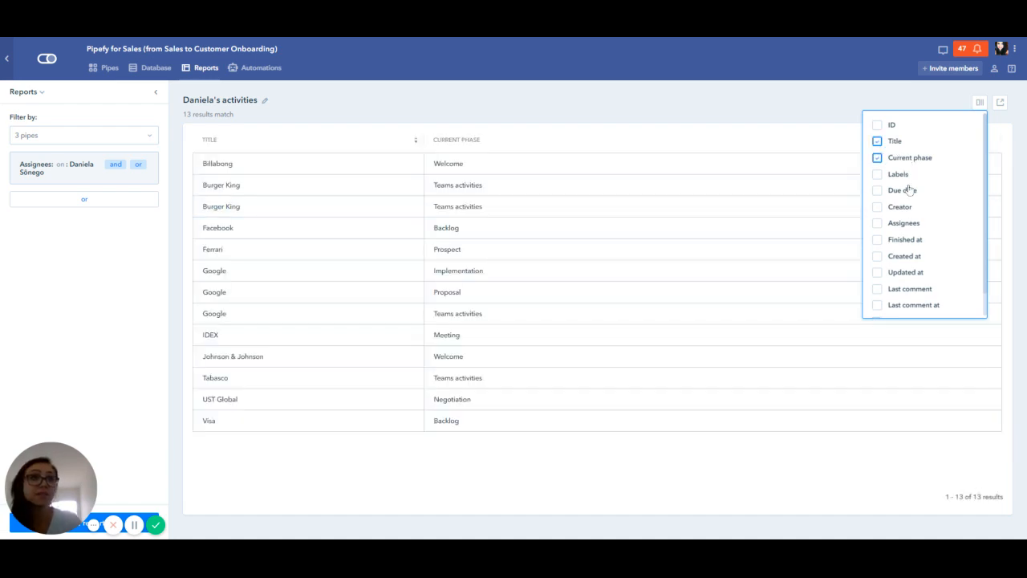
pyautogui.click(890, 228)
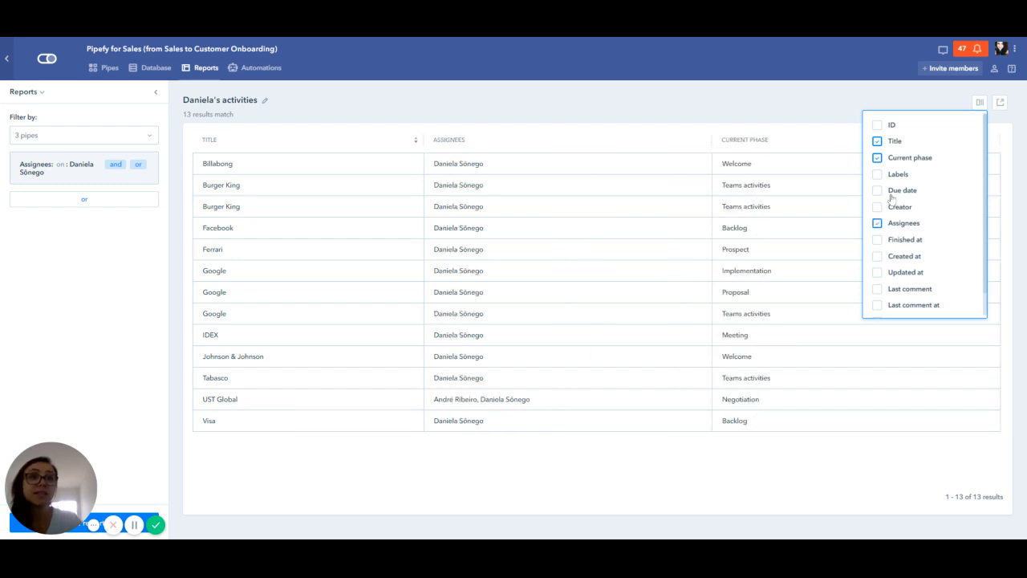
pyautogui.click(884, 193)
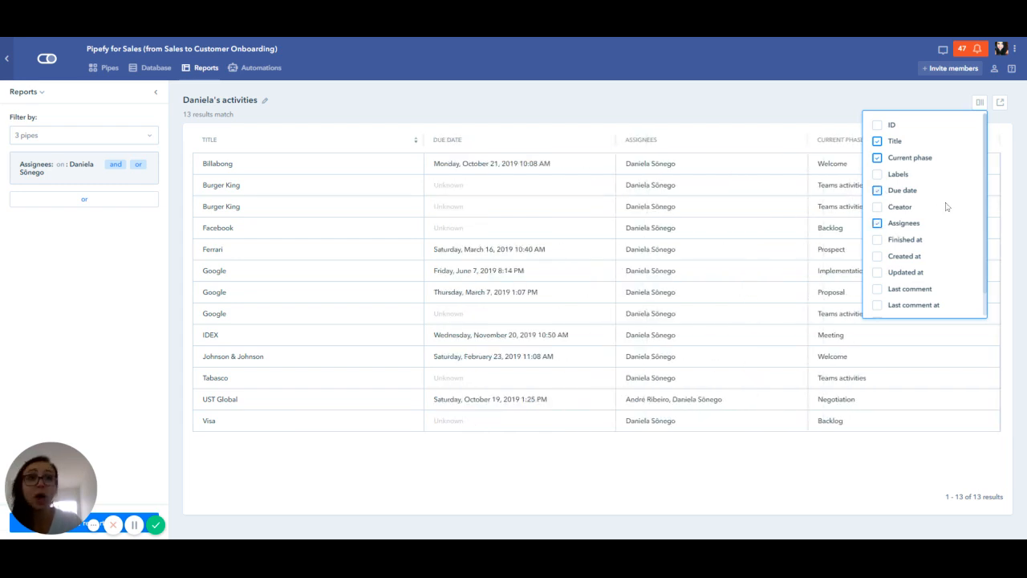
pyautogui.scroll(-1, 946, 203)
pyautogui.click(876, 296)
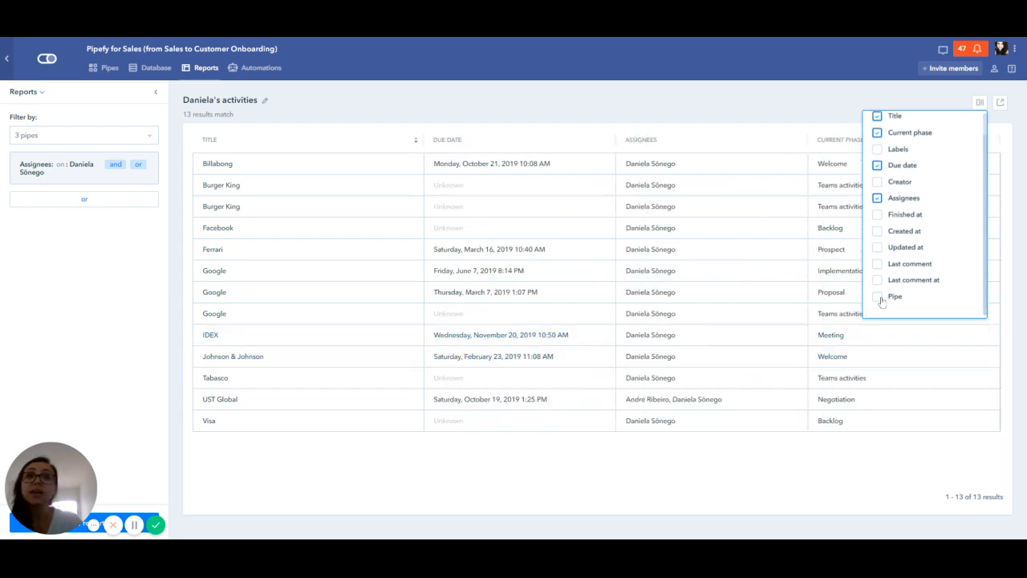
pyautogui.click(814, 114)
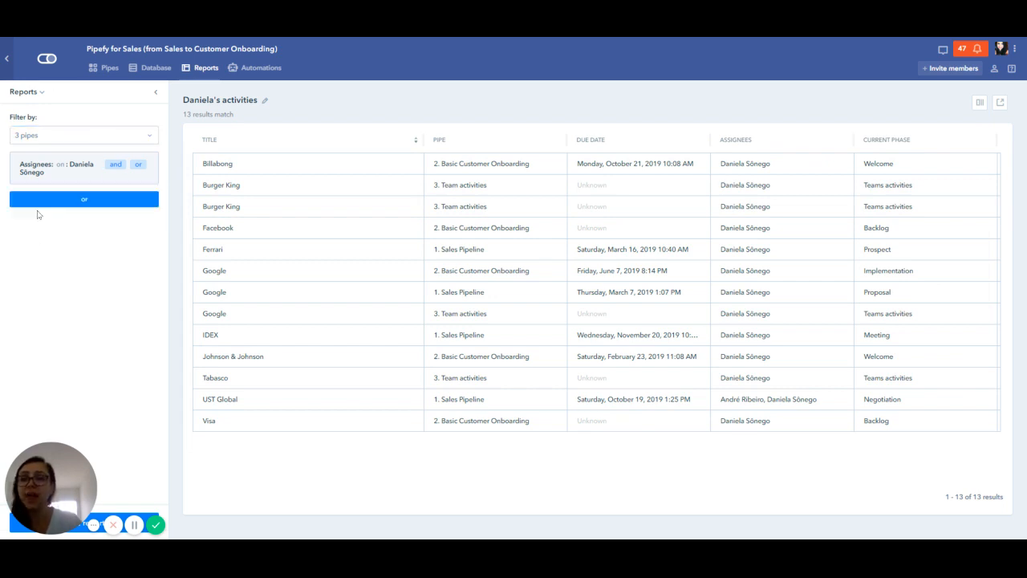
# Exclude the Team activities pipe from the activities report and include it again.
pyautogui.click(99, 139)
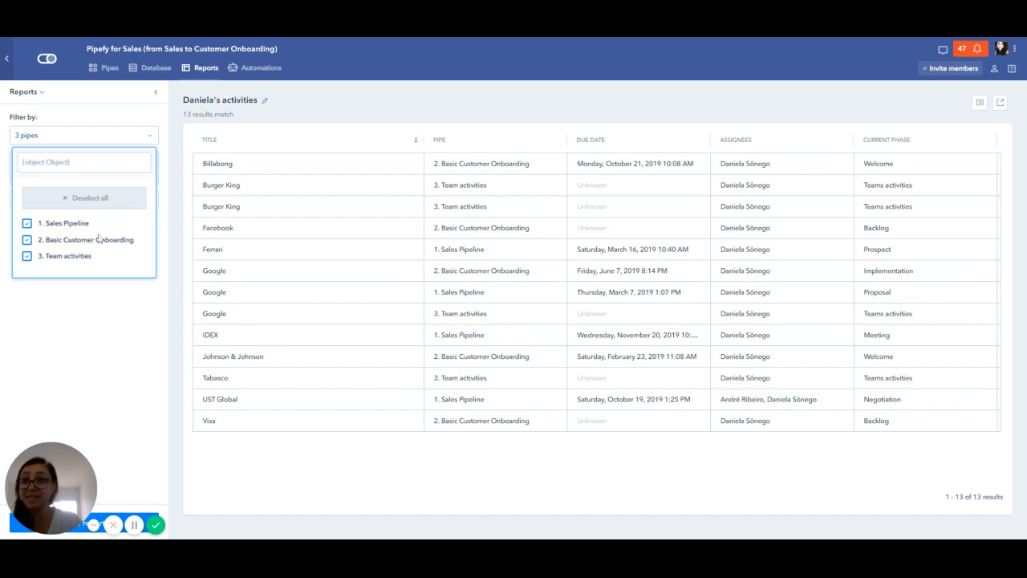
pyautogui.click(47, 265)
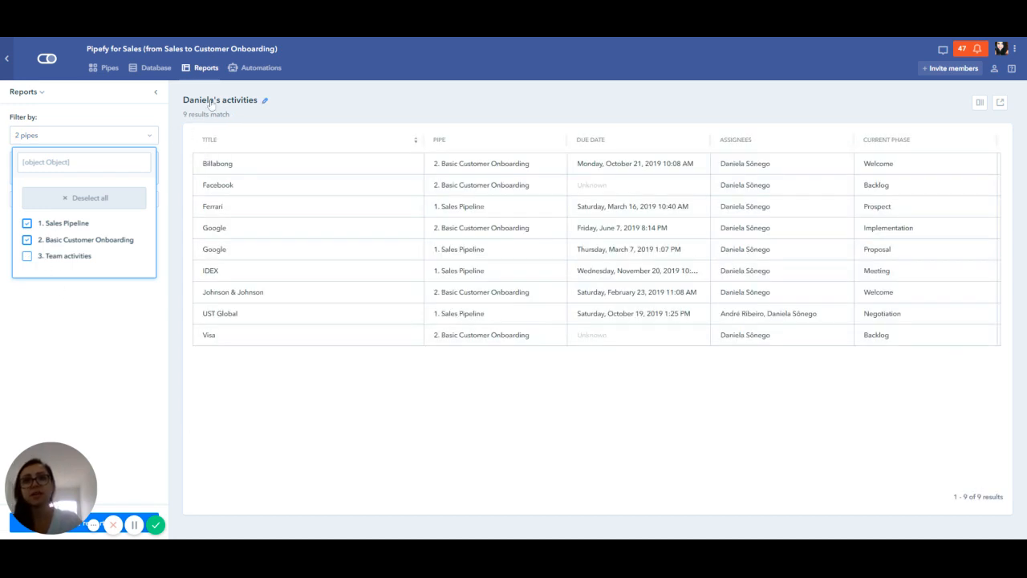
pyautogui.click(82, 258)
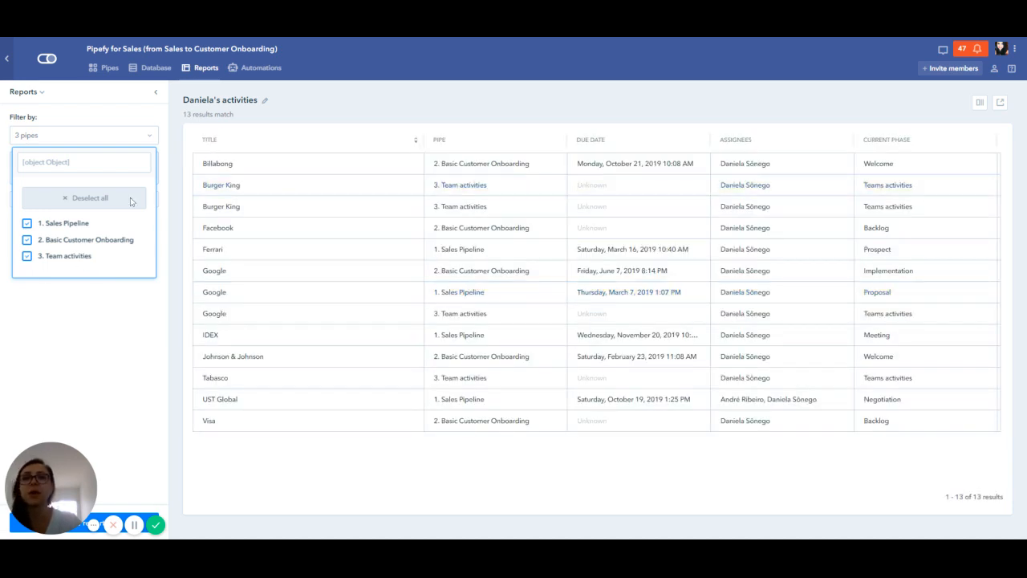
pyautogui.click(266, 119)
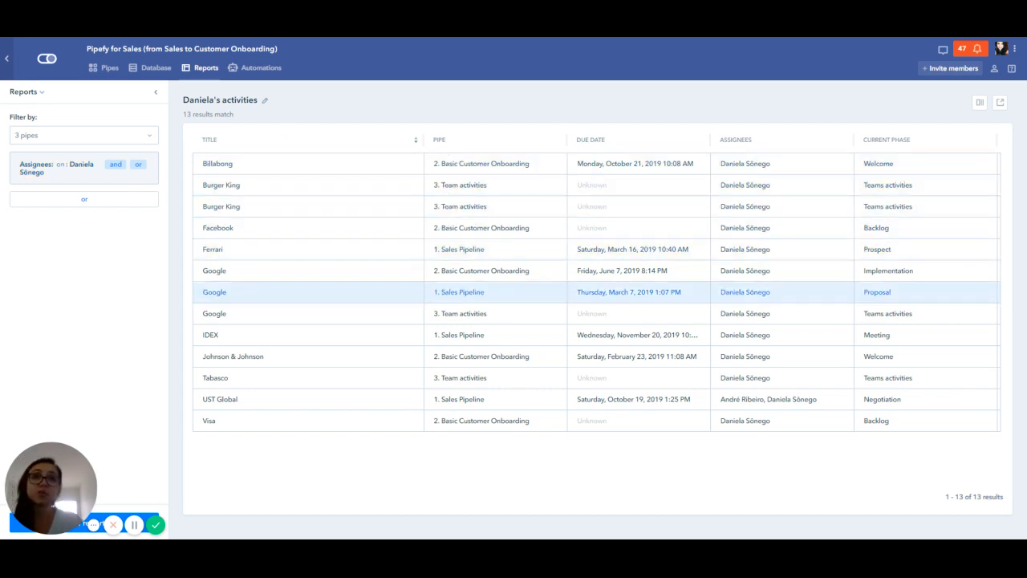
# Review the Assignees filter of the activities report and remove it.
pyautogui.click(76, 176)
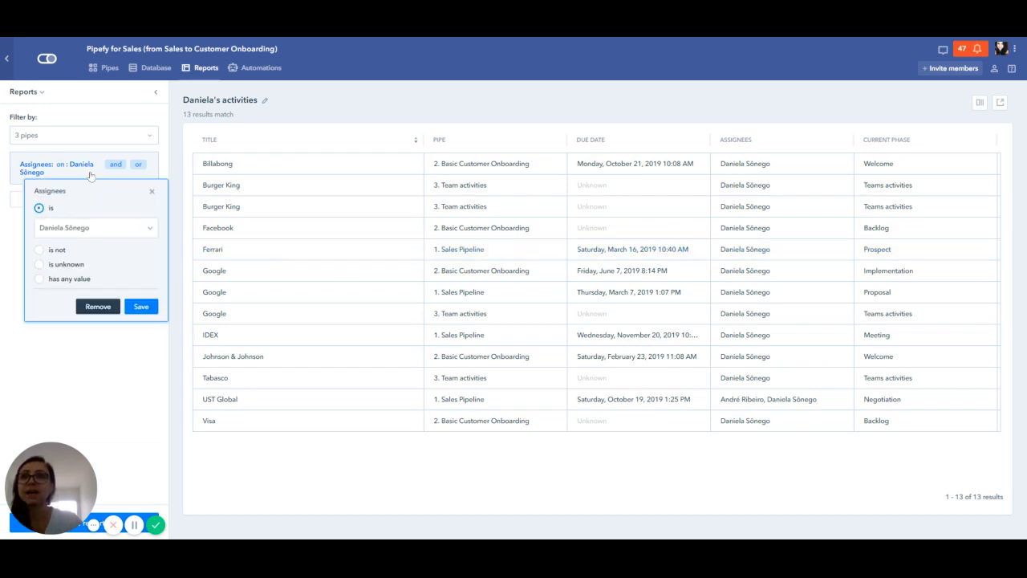
pyautogui.click(149, 191)
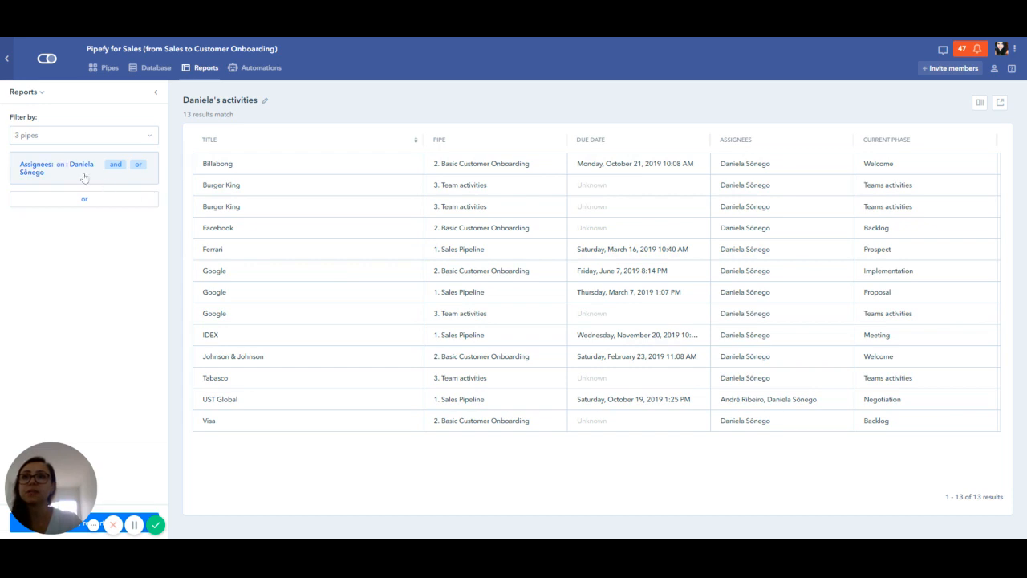
pyautogui.click(84, 177)
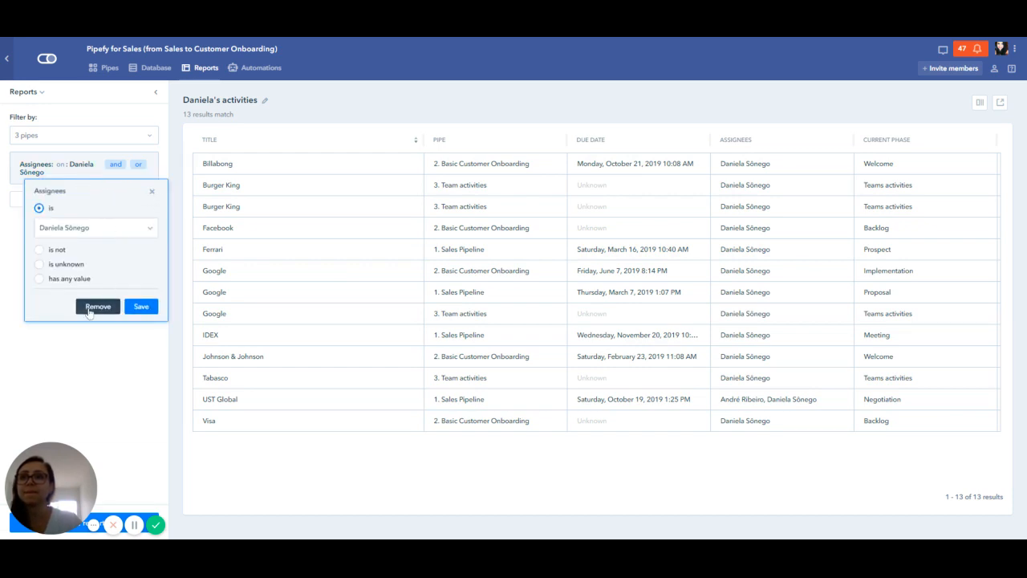
pyautogui.click(97, 307)
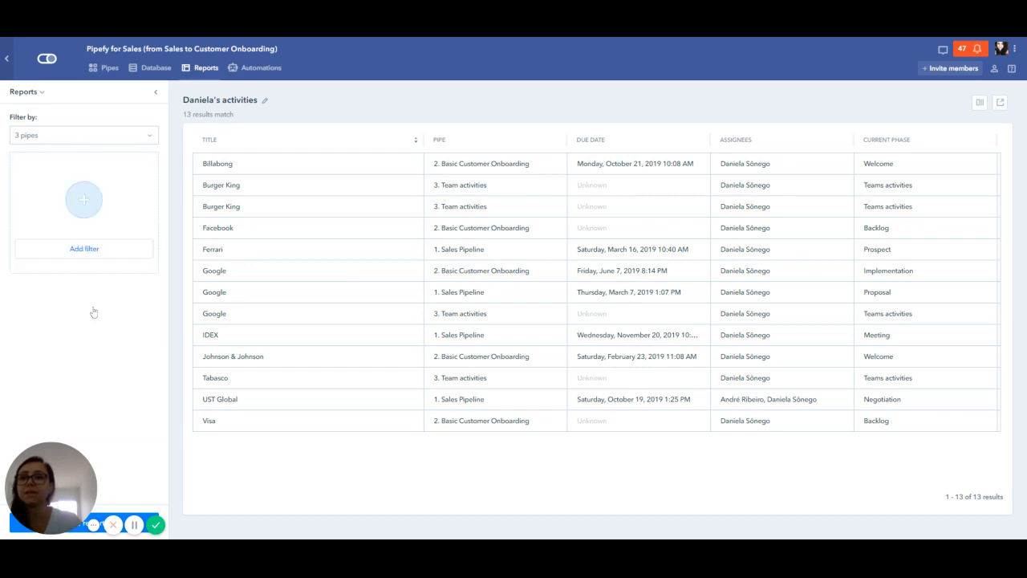
# Add an Assignees filter with the condition "is" set to the team member's name and save it.
pyautogui.click(86, 250)
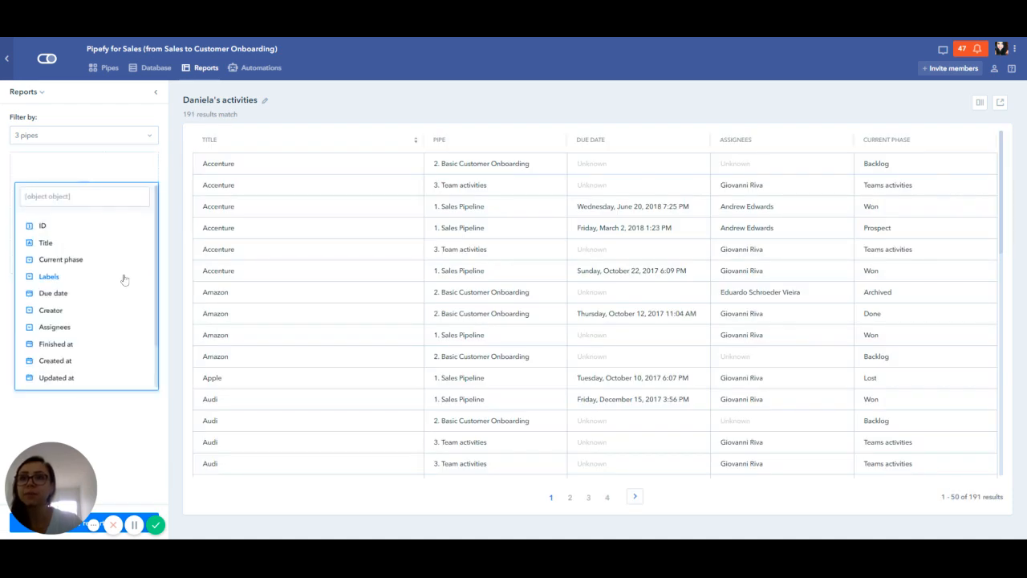
pyautogui.scroll(-2, 124, 279)
pyautogui.scroll(2, 72, 305)
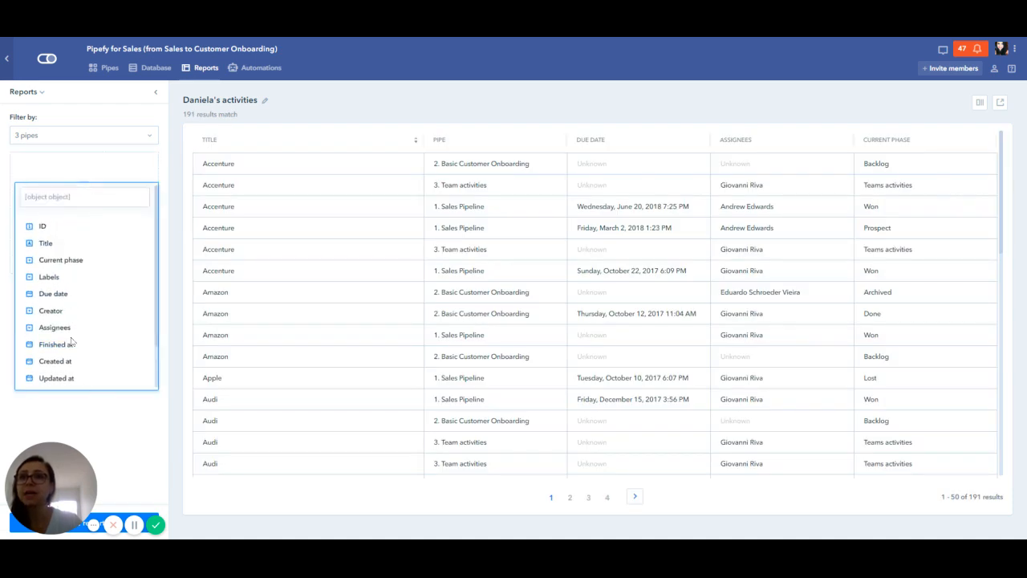
pyautogui.click(56, 329)
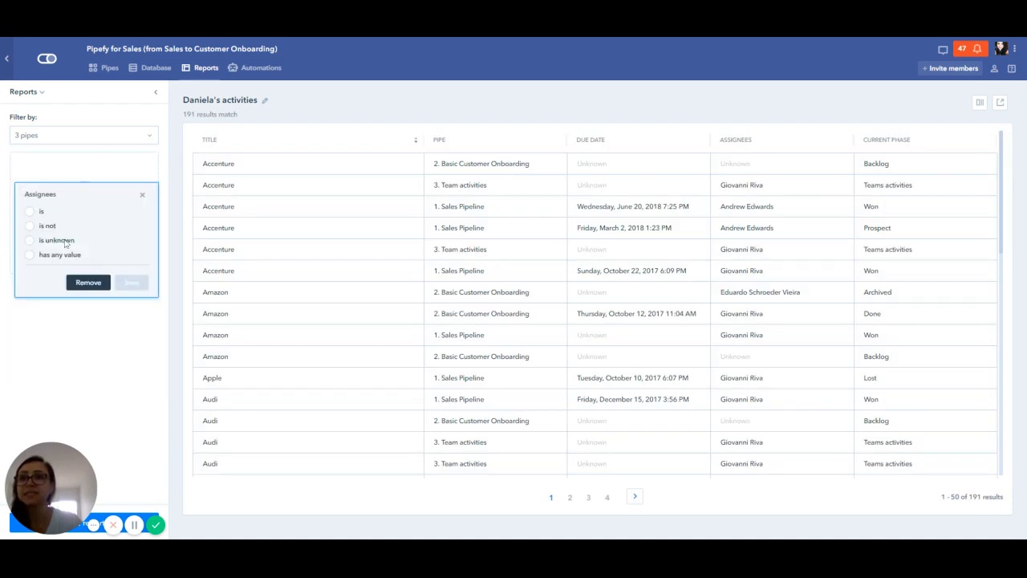
pyautogui.click(34, 213)
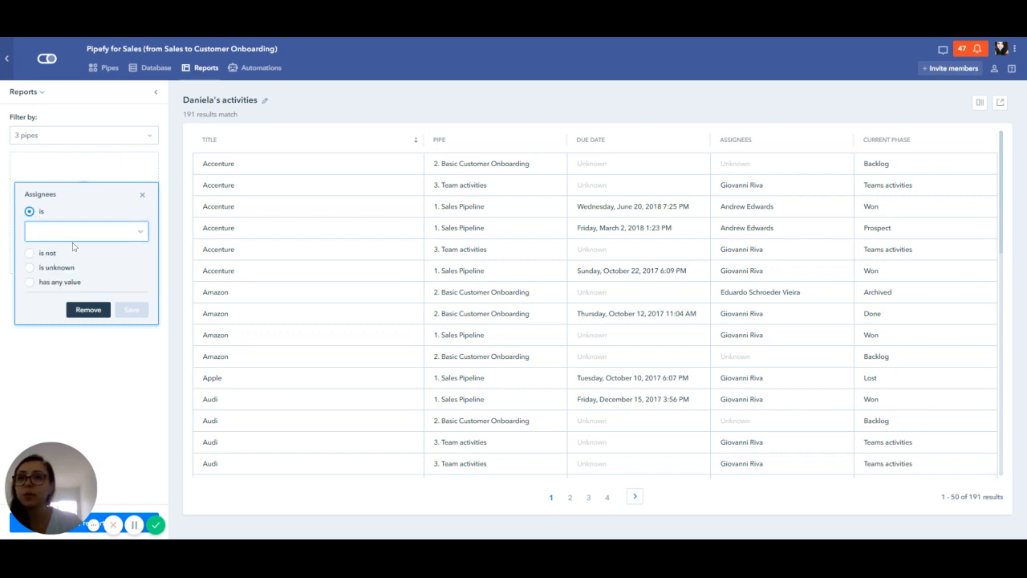
pyautogui.press('Return')
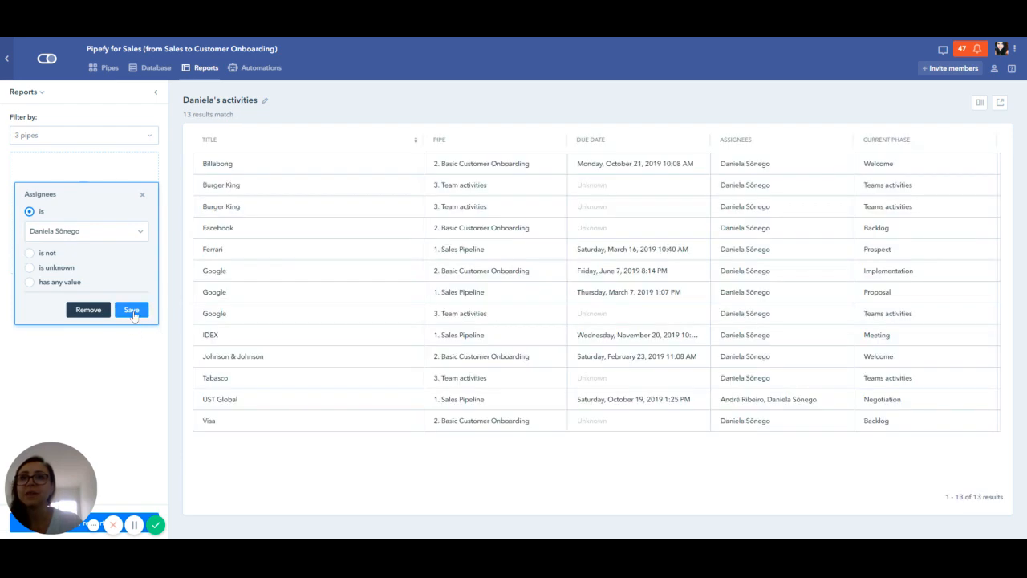
pyautogui.click(131, 311)
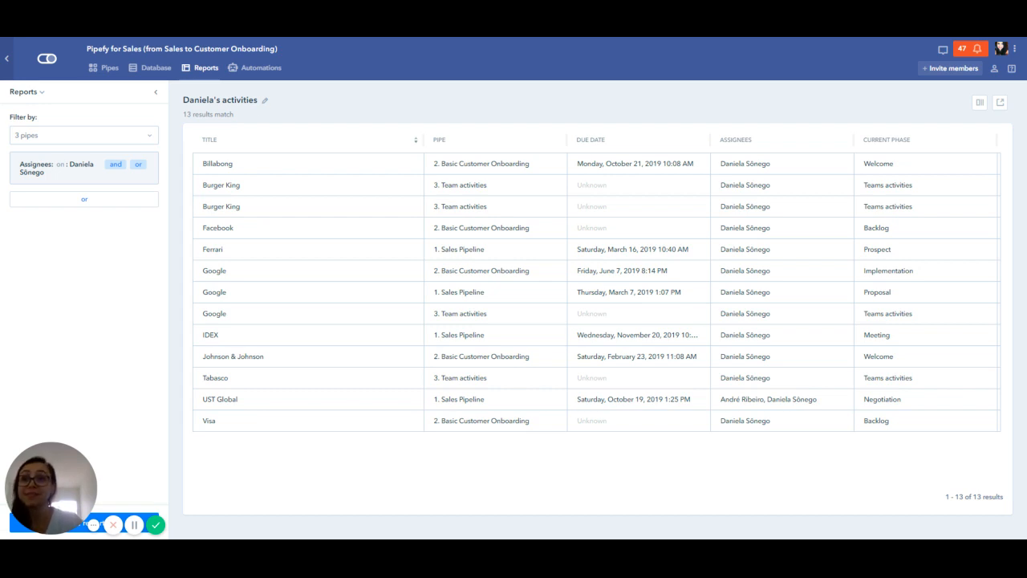
# Create a new report covering only the Sales Pipeline and Basic Customer Onboarding pipes, leaving out Team activities.
pyautogui.click(205, 69)
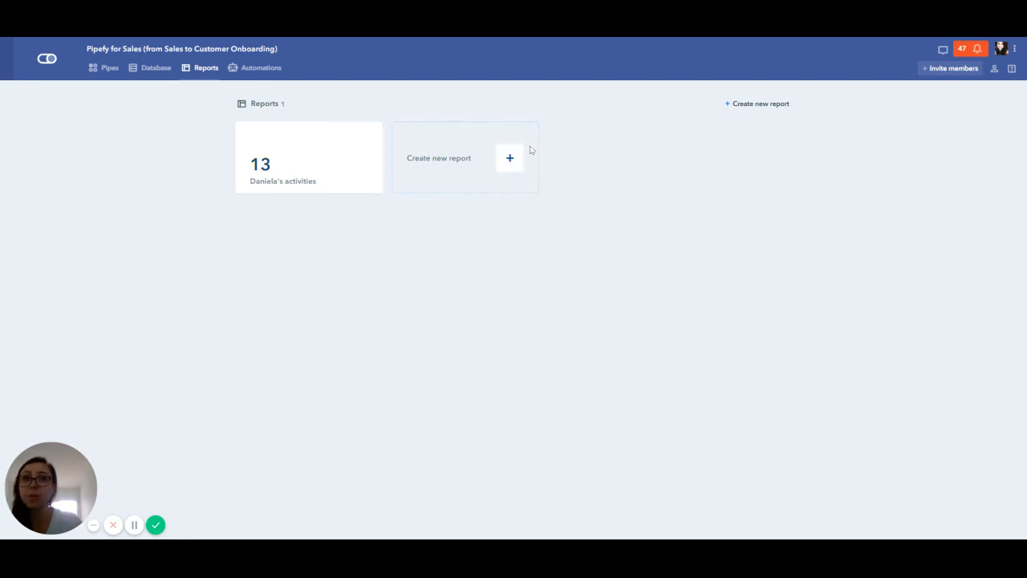
pyautogui.click(513, 162)
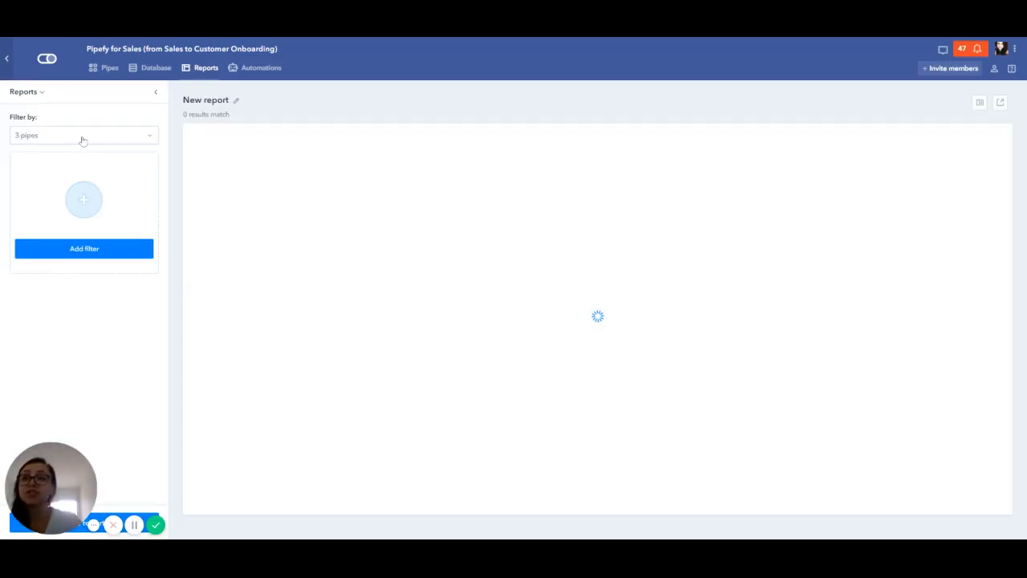
pyautogui.click(86, 138)
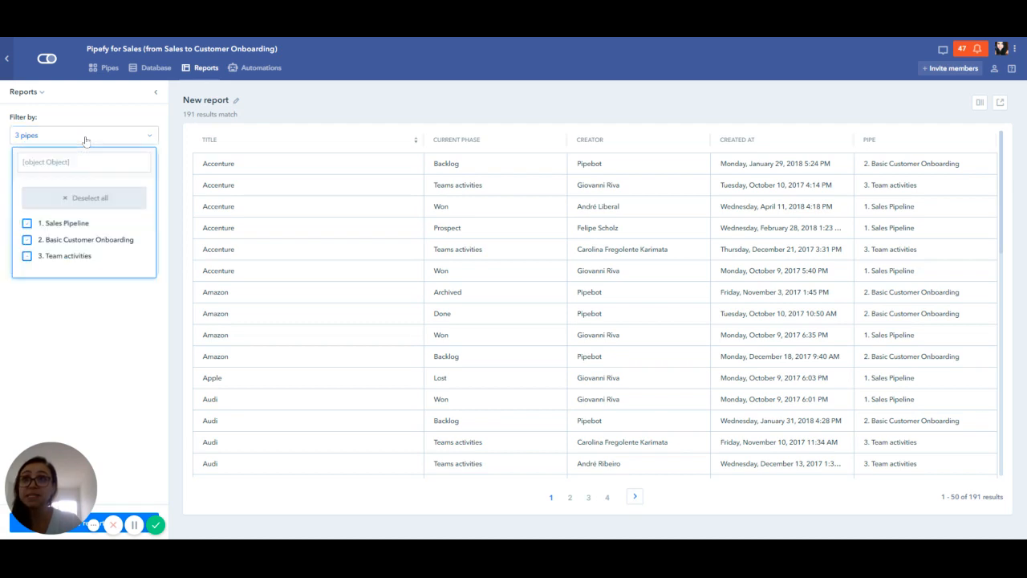
pyautogui.click(52, 255)
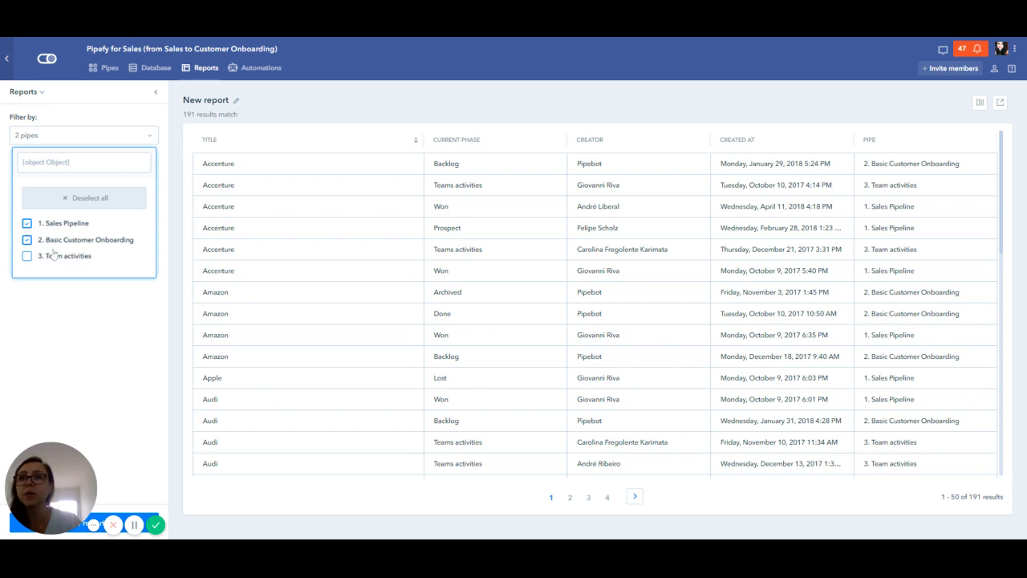
pyautogui.click(77, 332)
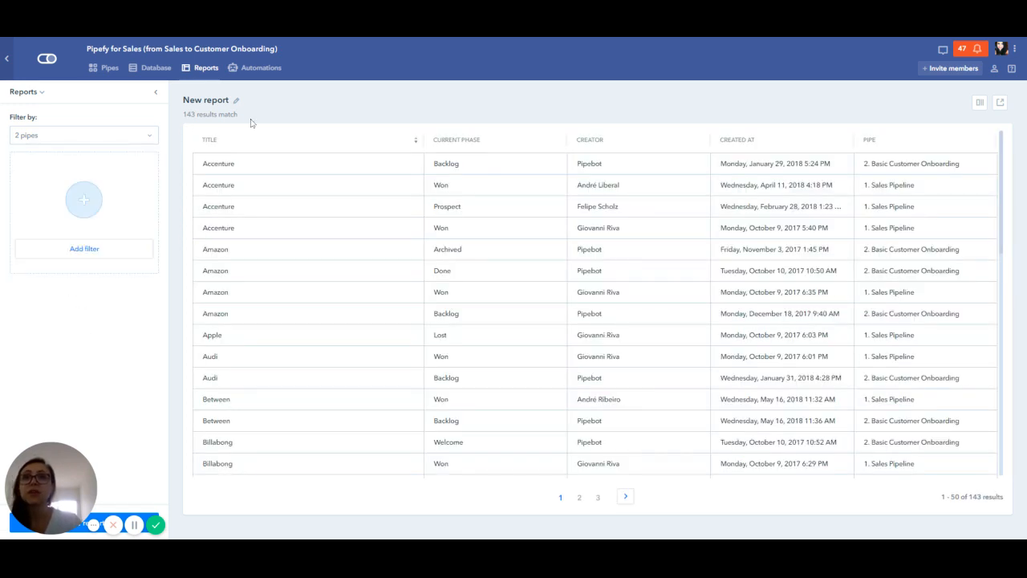
pyautogui.moveTo(252, 121); pyautogui.dragTo(174, 115)
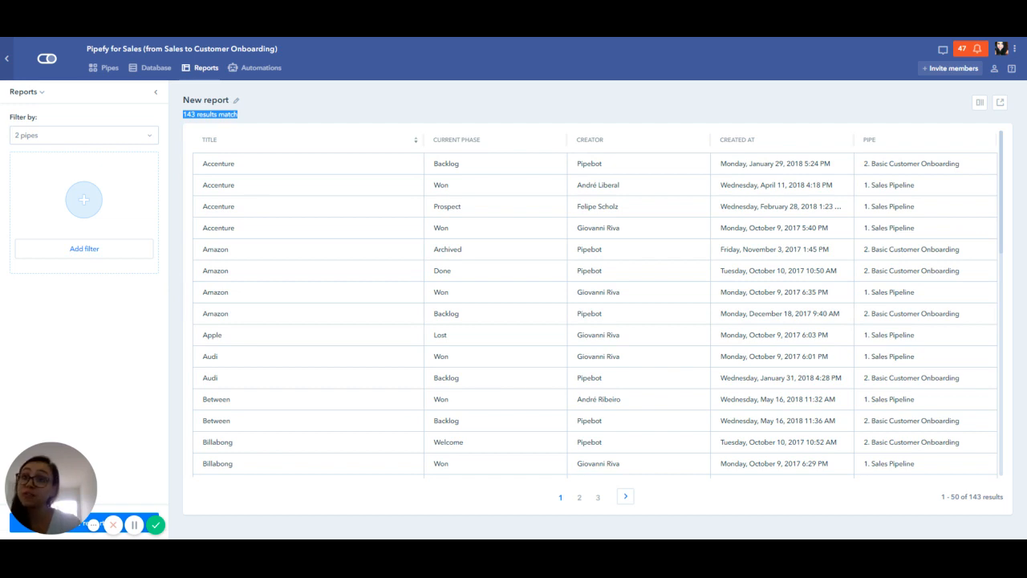
# Add a Created at filter with the period "last year" to the new report and save it.
pyautogui.click(84, 250)
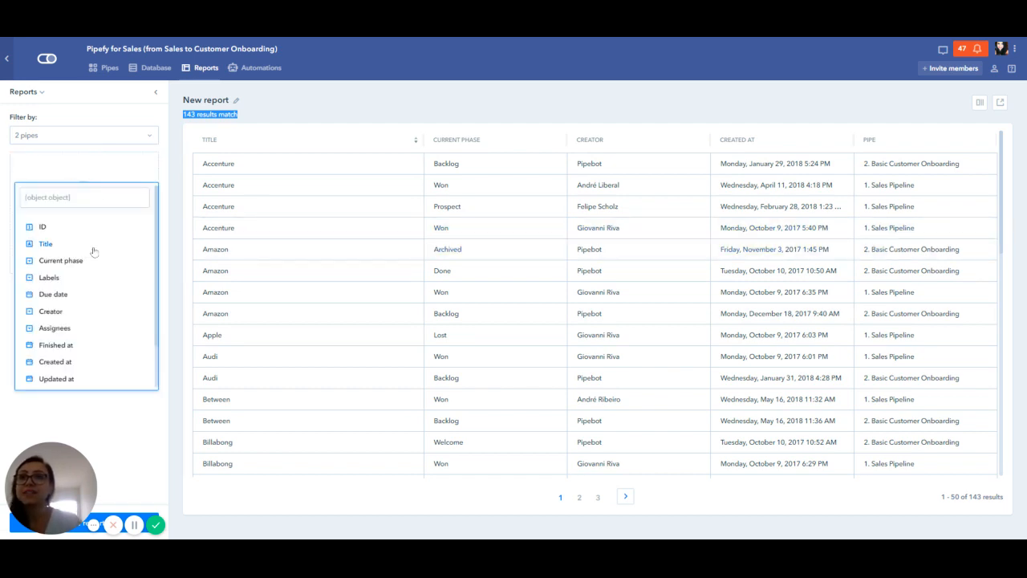
pyautogui.click(55, 363)
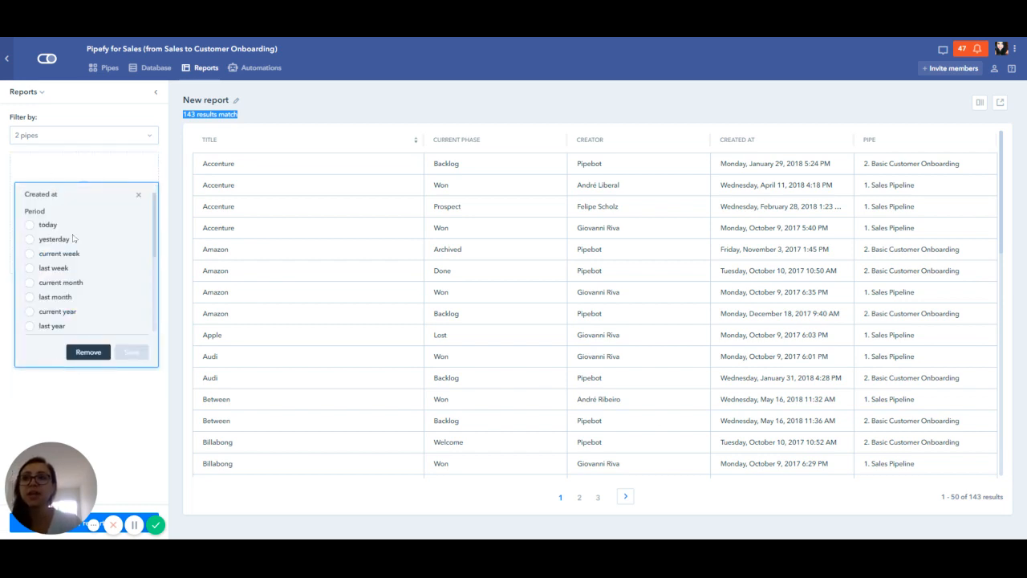
pyautogui.click(56, 327)
pyautogui.click(122, 355)
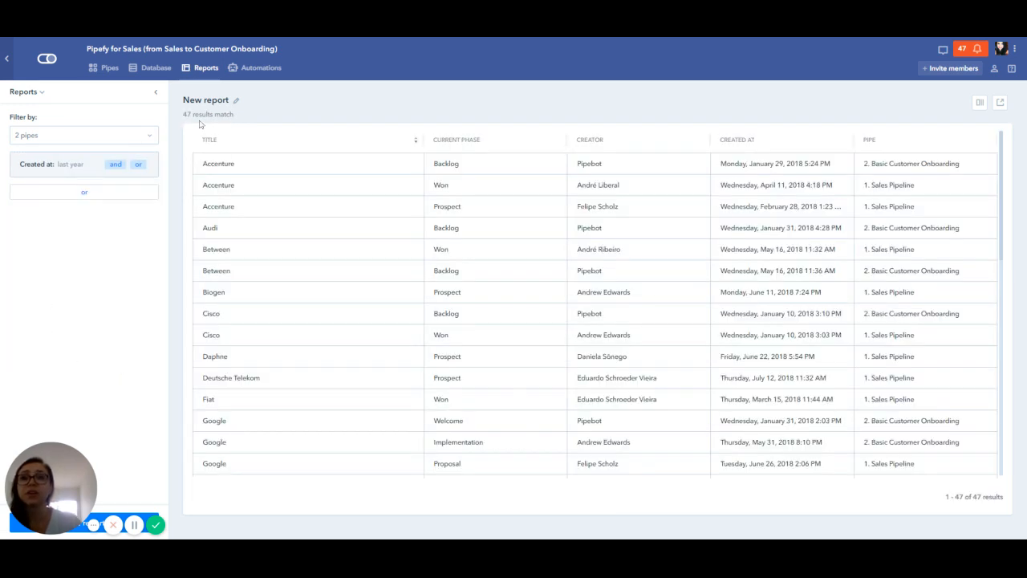
# Hide the Creator and Created at columns of the new report, keeping Title, Current phase and Pipe.
pyautogui.moveTo(183, 114); pyautogui.dragTo(250, 142)
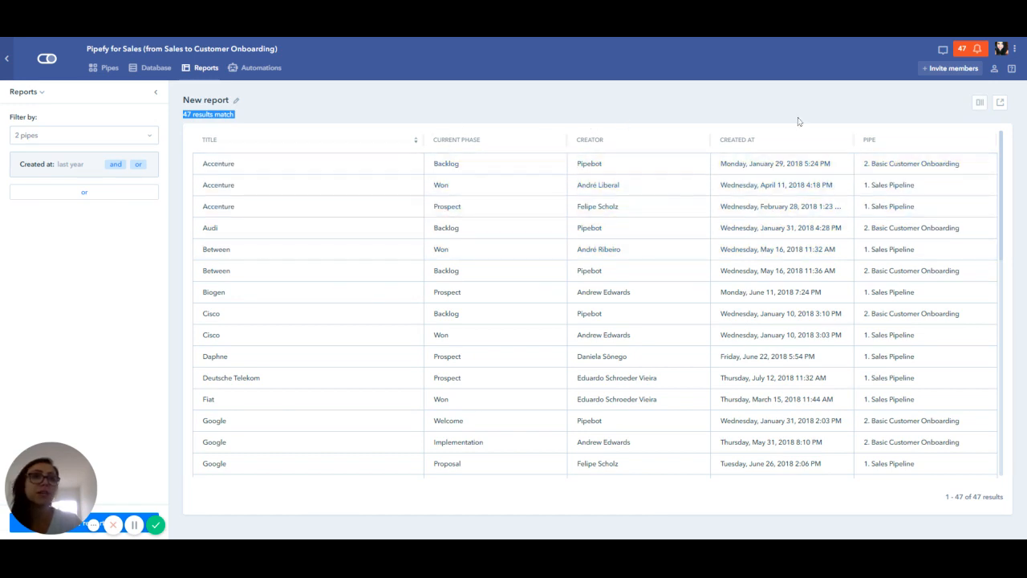
pyautogui.click(981, 103)
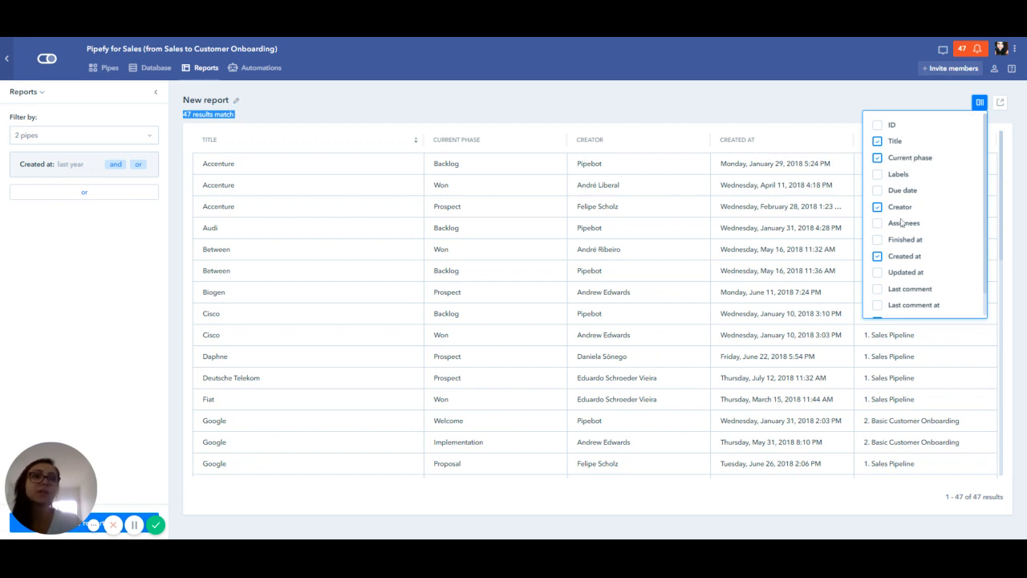
pyautogui.click(898, 210)
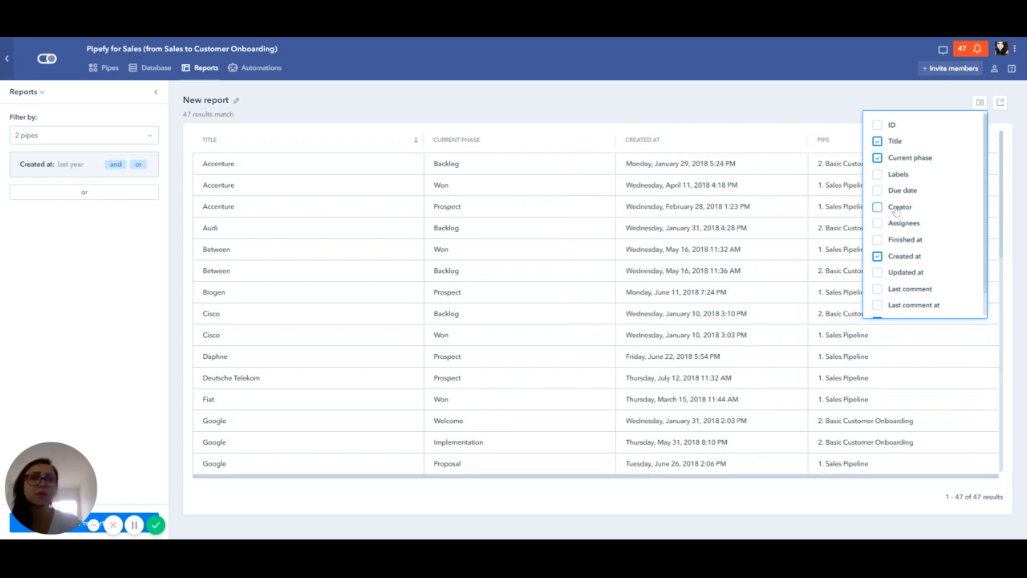
pyautogui.click(896, 256)
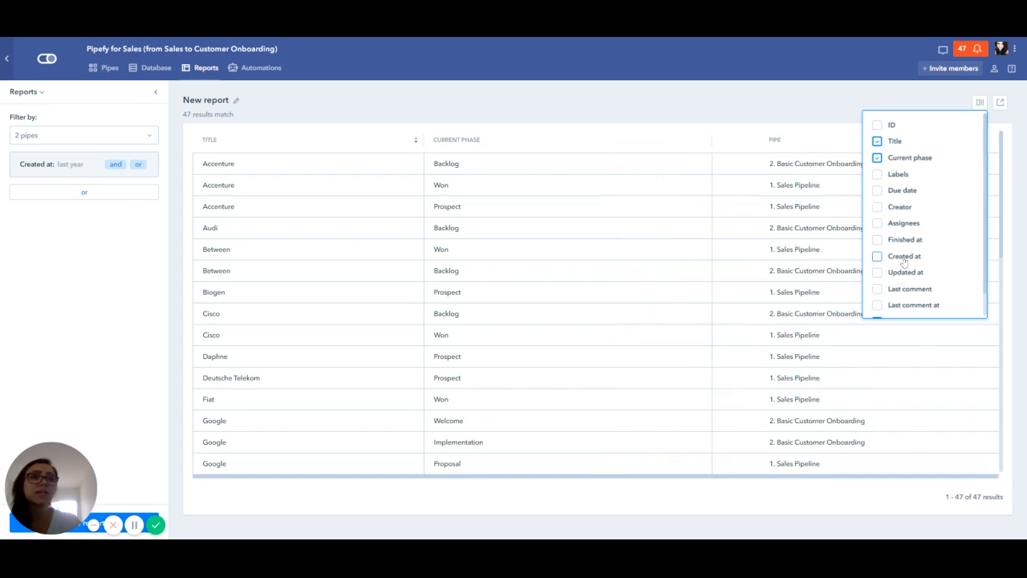
pyautogui.scroll(-1, 953, 262)
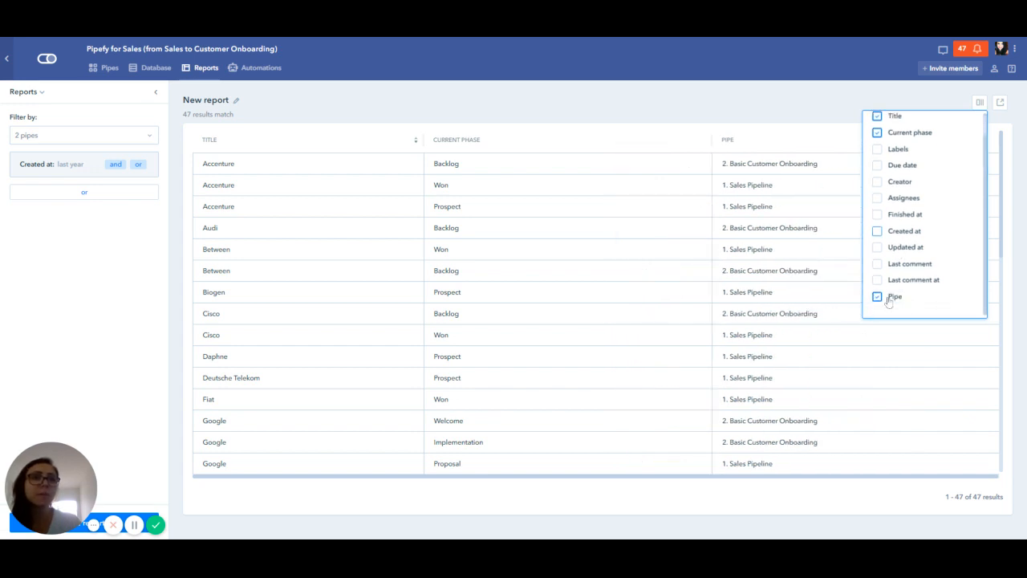
pyautogui.scroll(1, 906, 248)
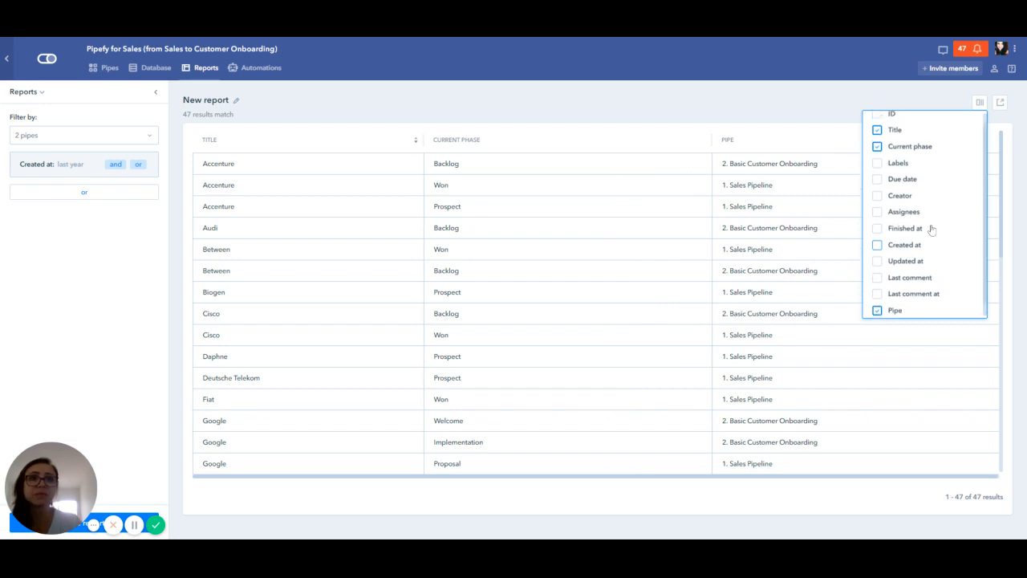
pyautogui.click(750, 68)
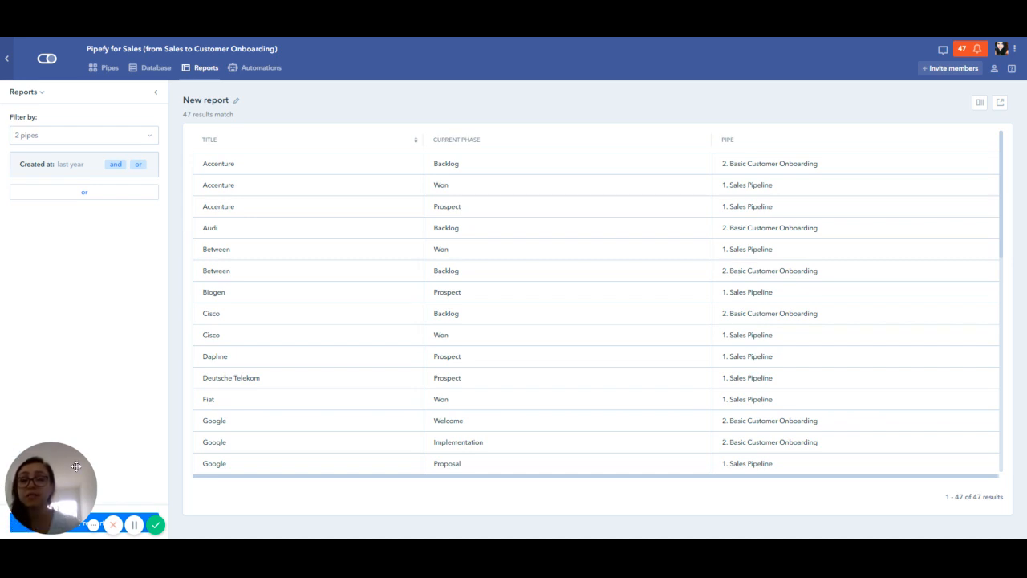
# Review the export options for the new report and close them without exporting.
pyautogui.moveTo(76, 466); pyautogui.dragTo(60, 379)
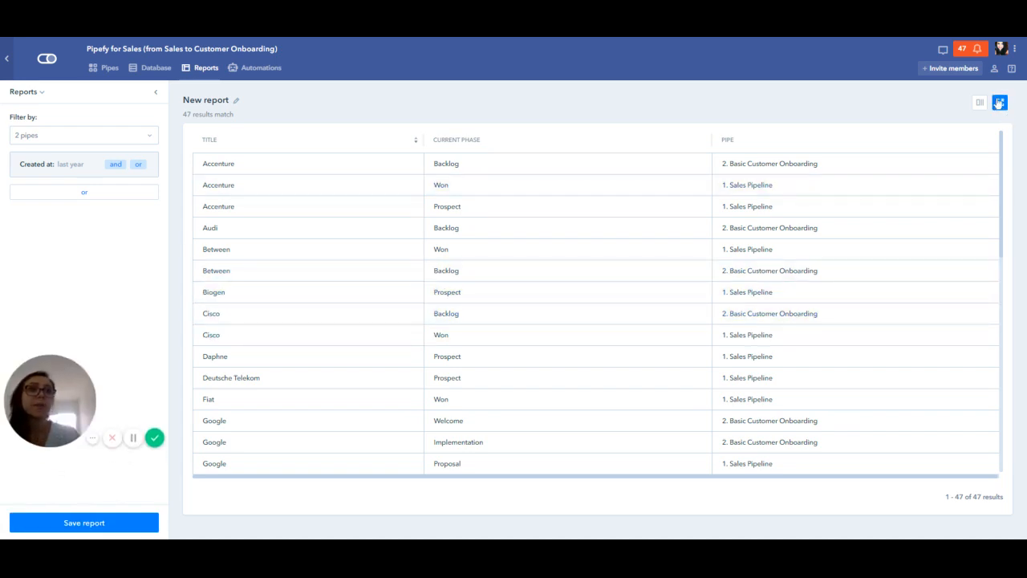
pyautogui.click(1000, 102)
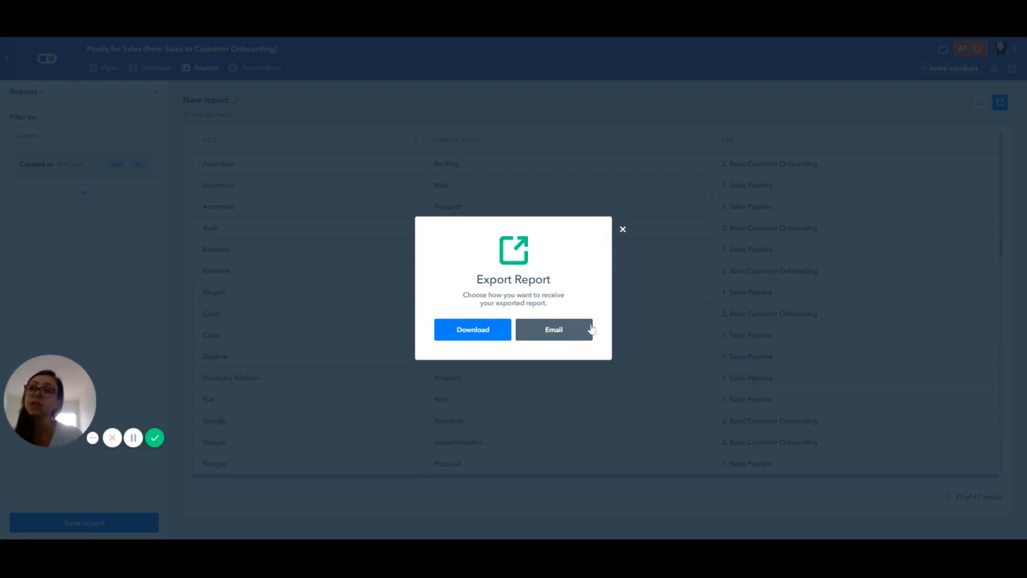
pyautogui.click(622, 231)
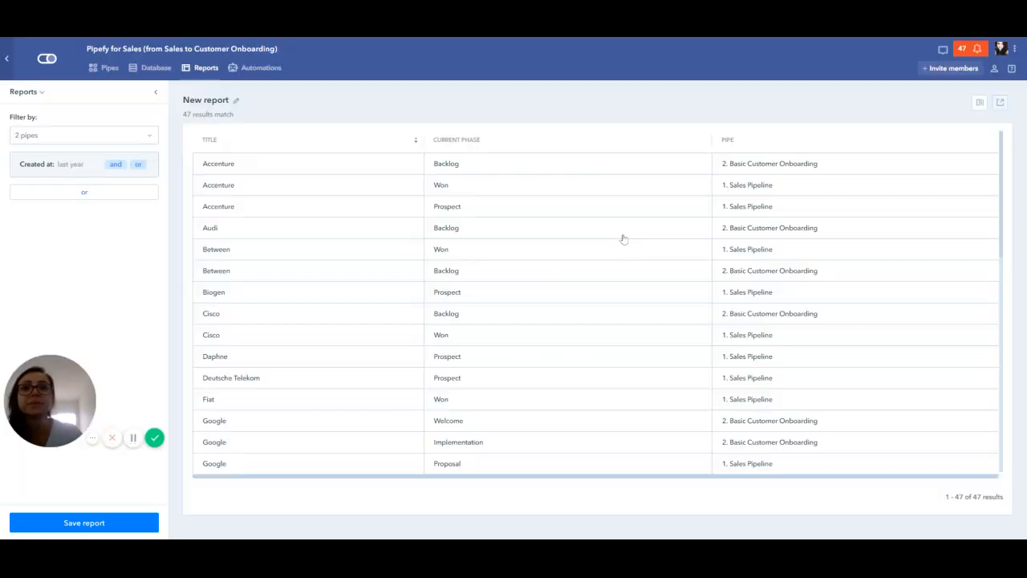
# Save the new report under the name "Cards created las year".
pyautogui.click(77, 522)
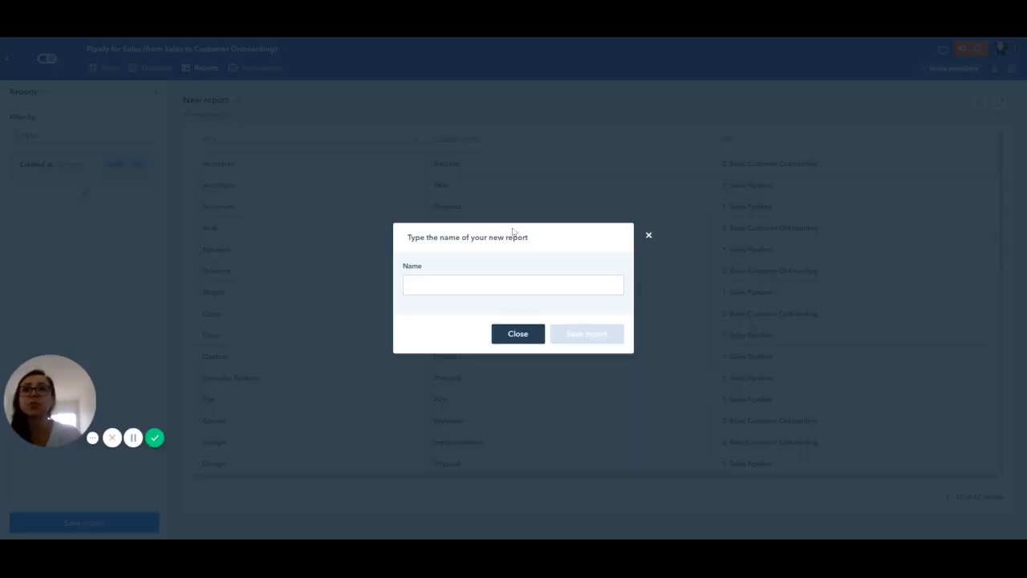
pyautogui.click(485, 286)
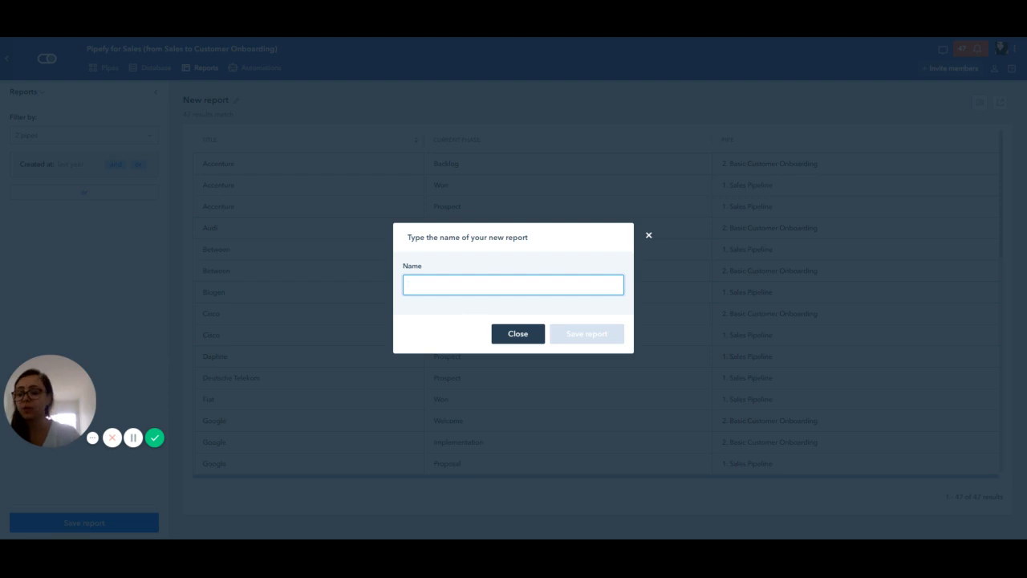
pyautogui.write('Card')
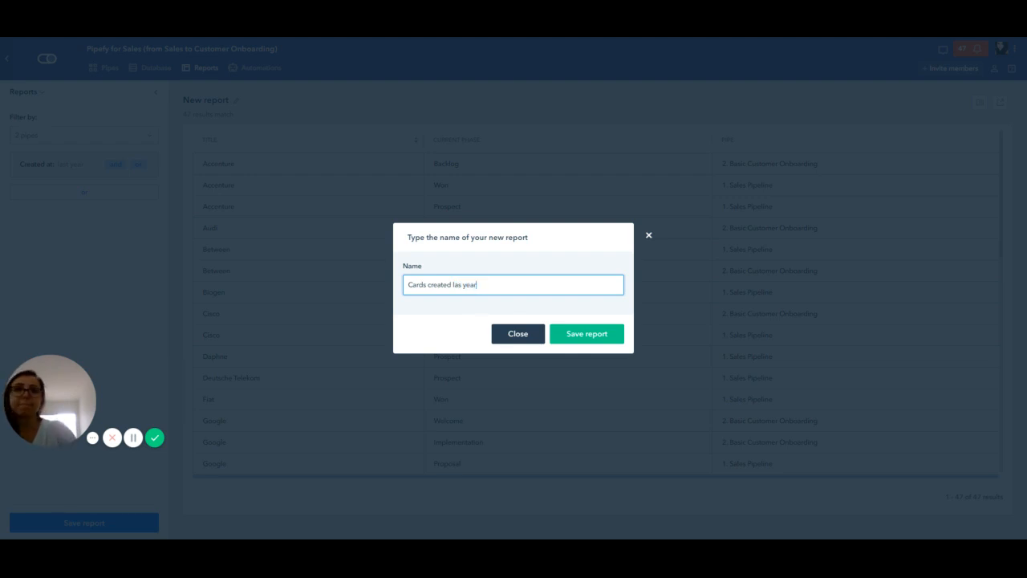
pyautogui.write('s created las year')
pyautogui.click(572, 337)
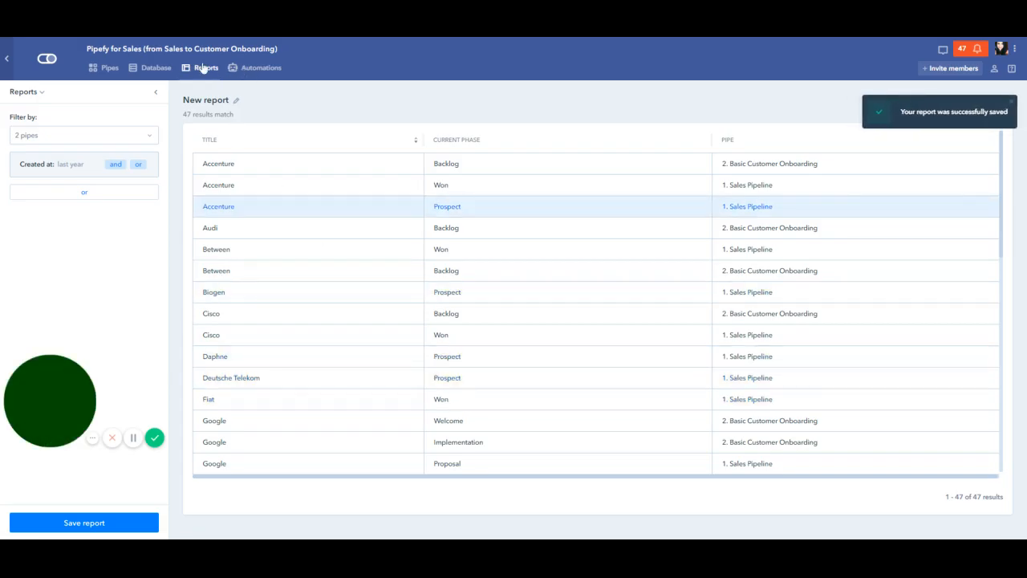
# Return to the company's pipes and open the reports of the 1. Sales Pipeline pipe.
pyautogui.click(205, 69)
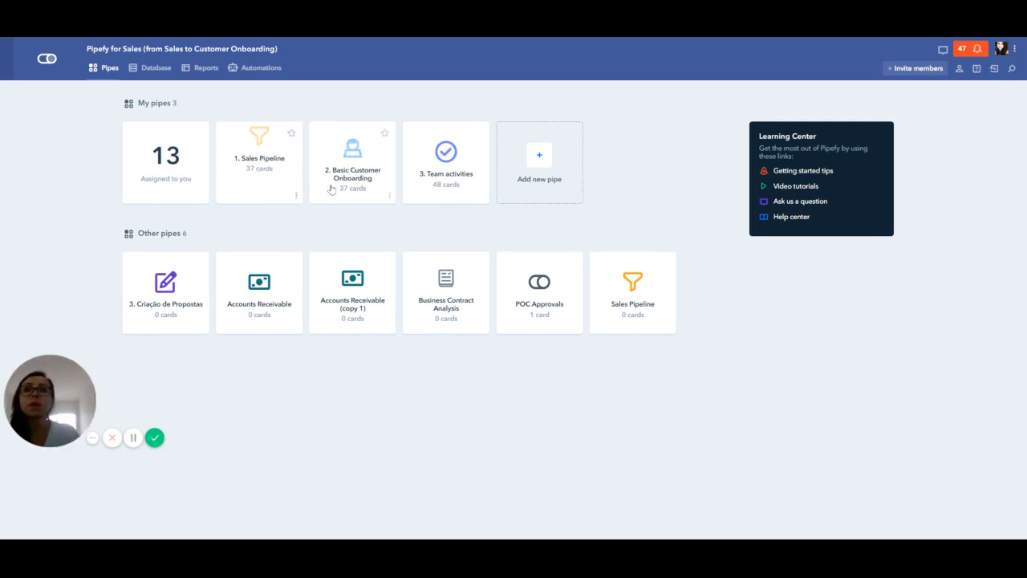
pyautogui.click(265, 190)
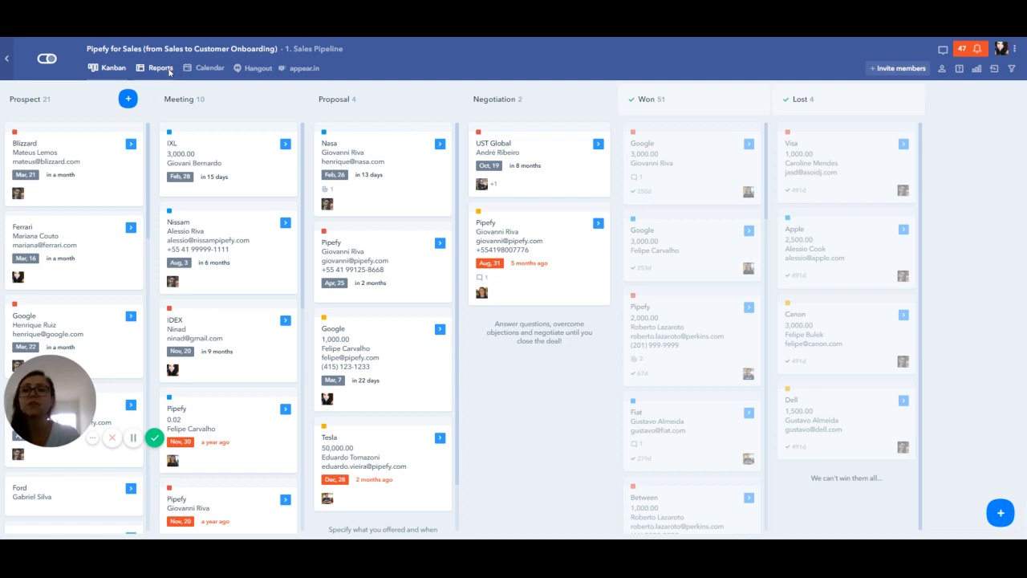
pyautogui.click(164, 69)
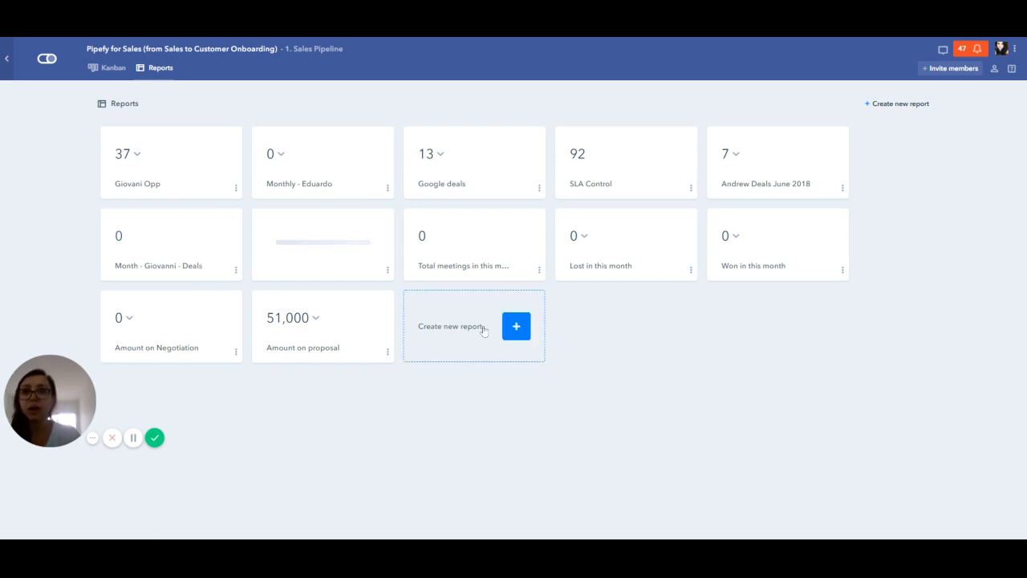
# Set the first report's summary figure to Deal value (Sum.) and check the figure options of the Amount on proposal report.
pyautogui.click(137, 155)
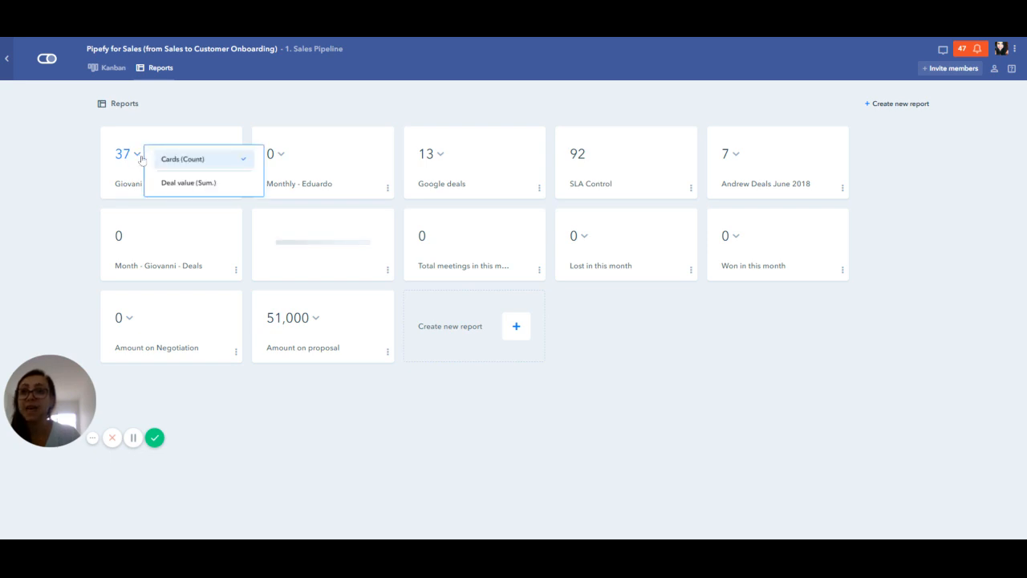
pyautogui.click(85, 180)
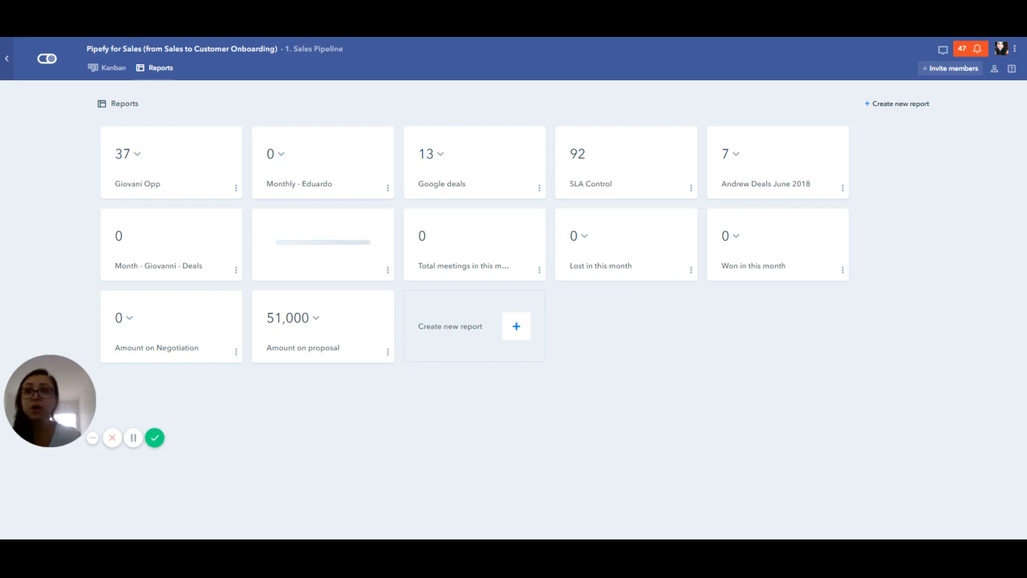
pyautogui.click(137, 155)
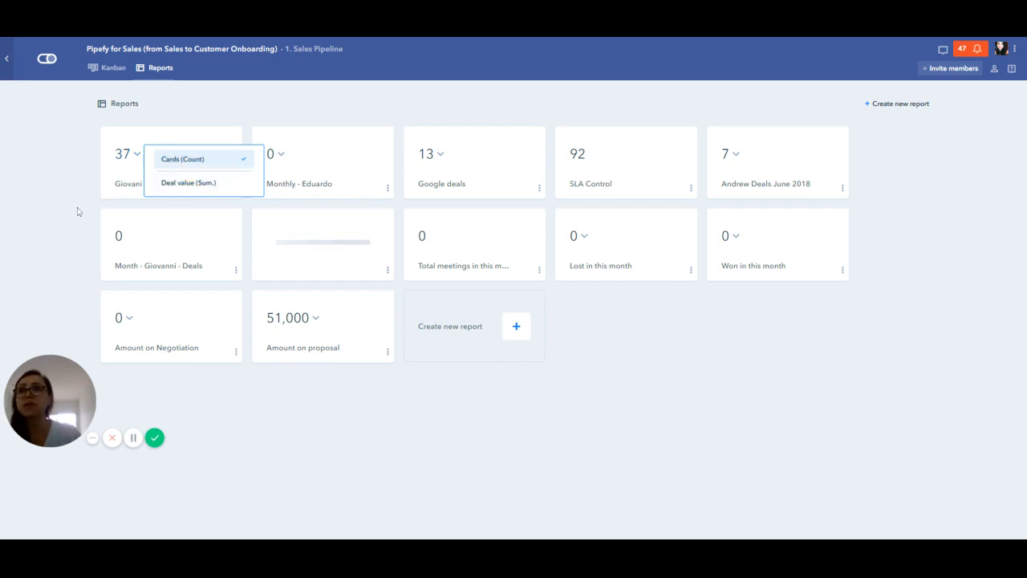
pyautogui.click(140, 169)
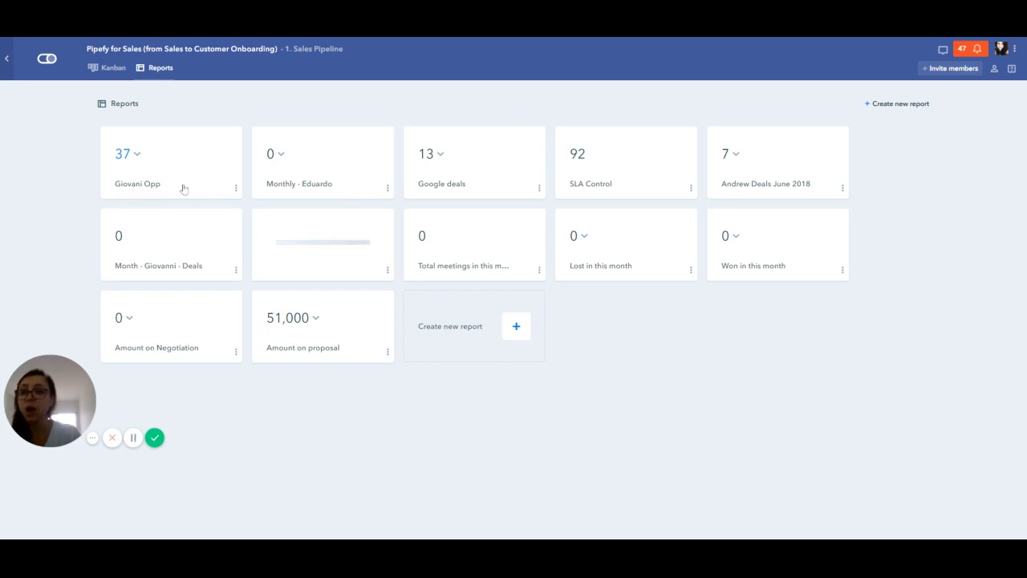
pyautogui.click(136, 155)
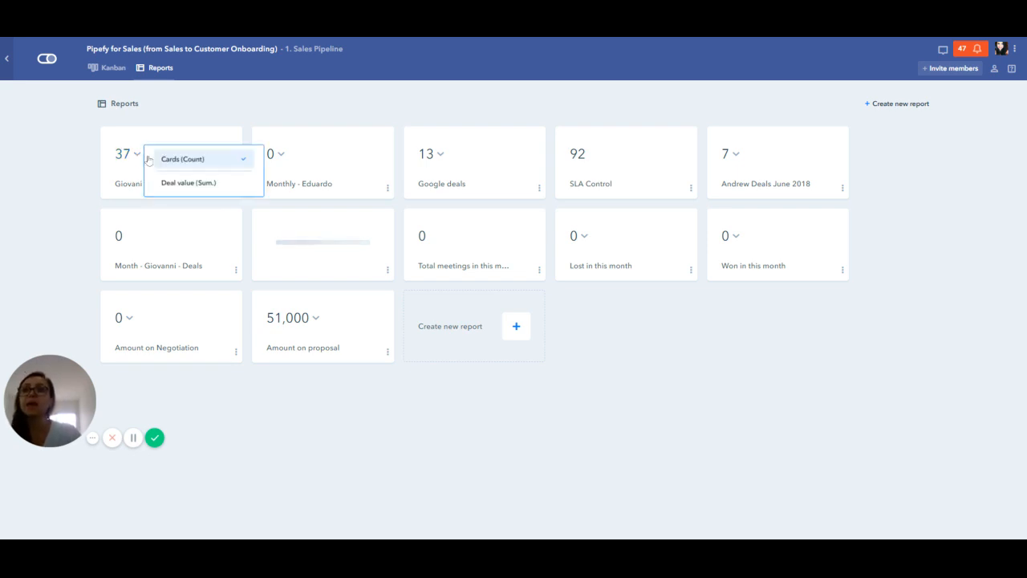
pyautogui.click(184, 183)
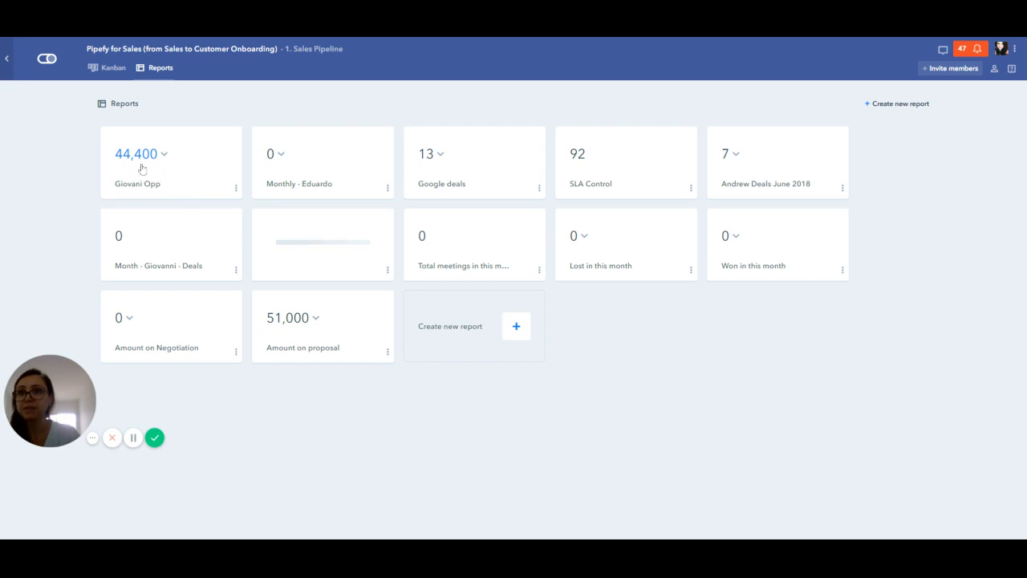
pyautogui.click(316, 320)
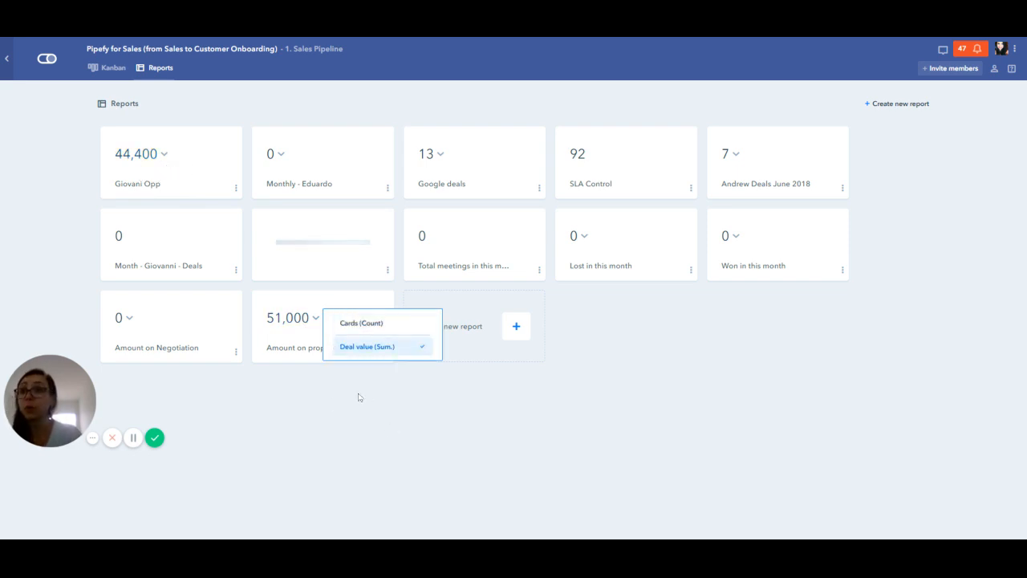
pyautogui.click(321, 417)
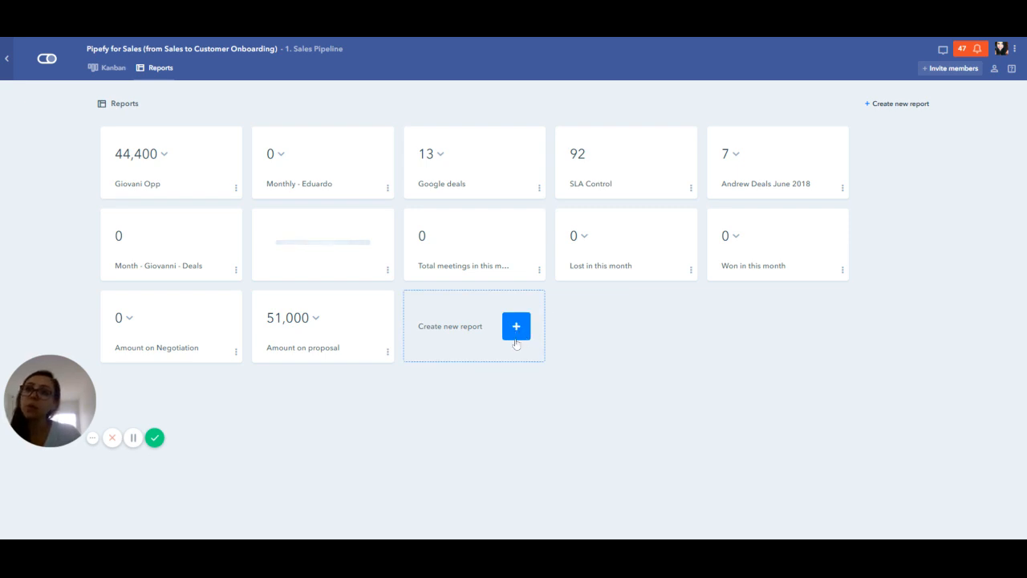
# Create a new report in the Sales Pipeline pipe and examine the available general, start form and phase columns.
pyautogui.click(515, 339)
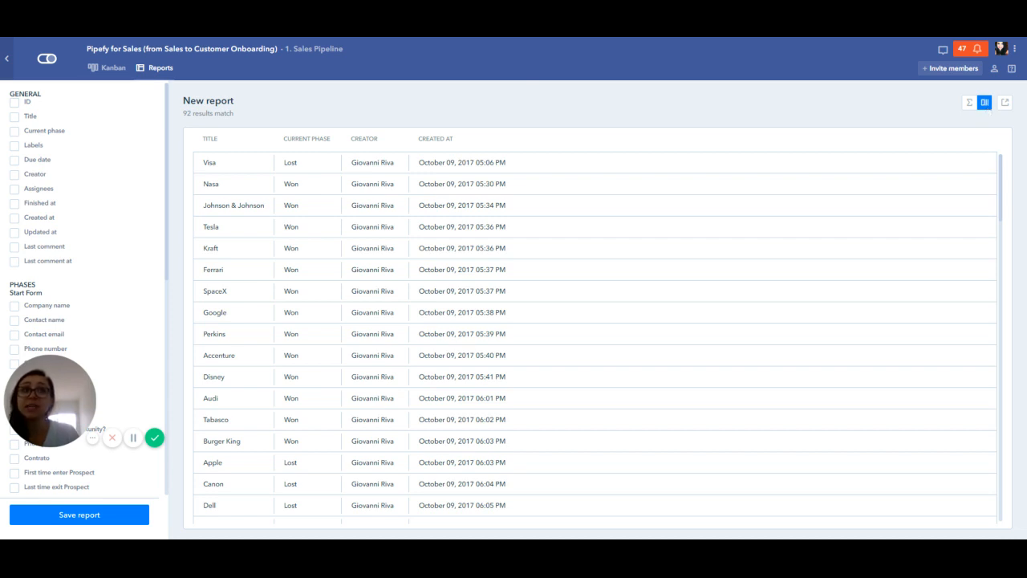
pyautogui.click(985, 103)
pyautogui.scroll(-5, 933, 165)
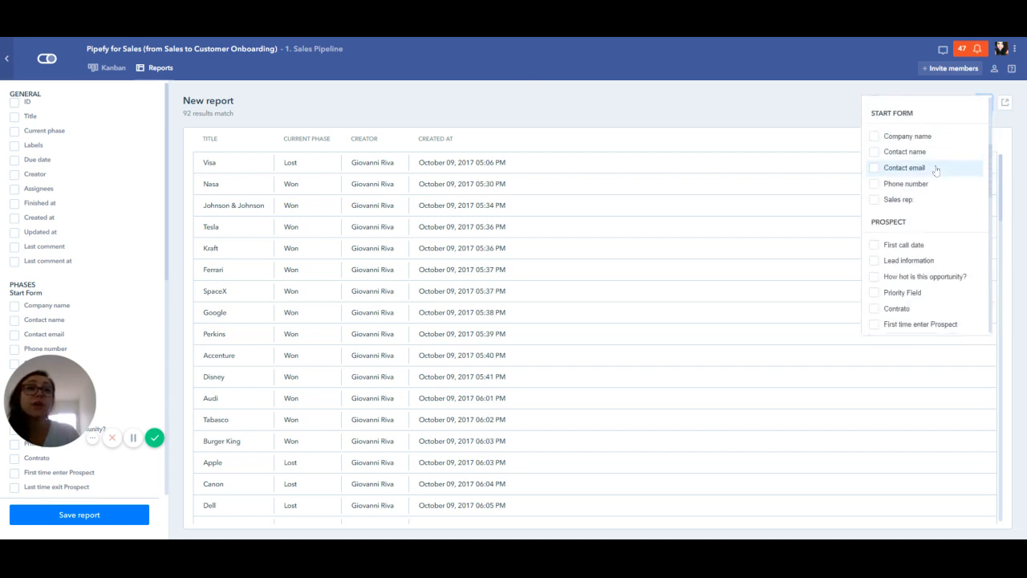
pyautogui.scroll(-5, 936, 171)
pyautogui.scroll(4, 938, 173)
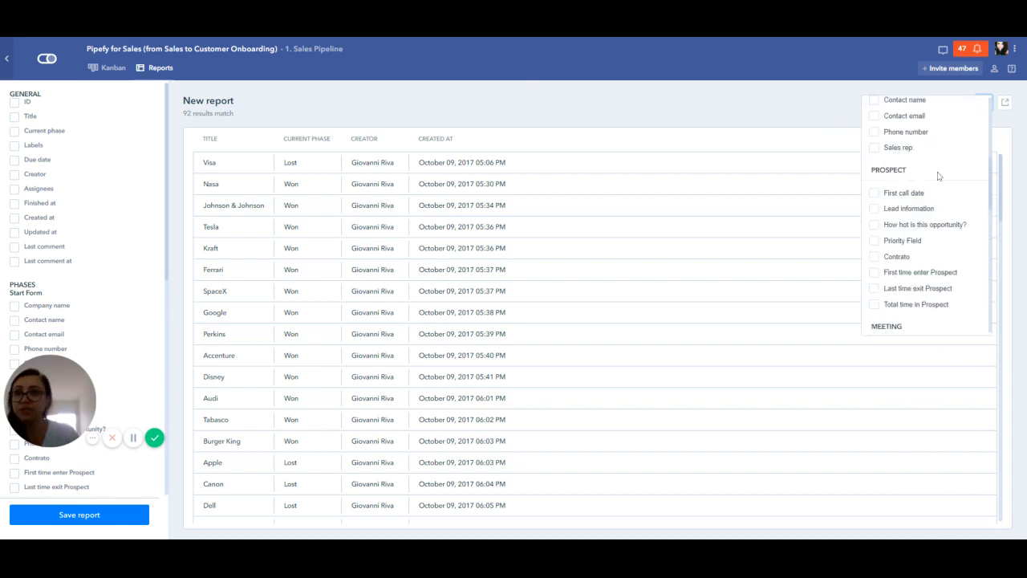
pyautogui.scroll(5, 939, 176)
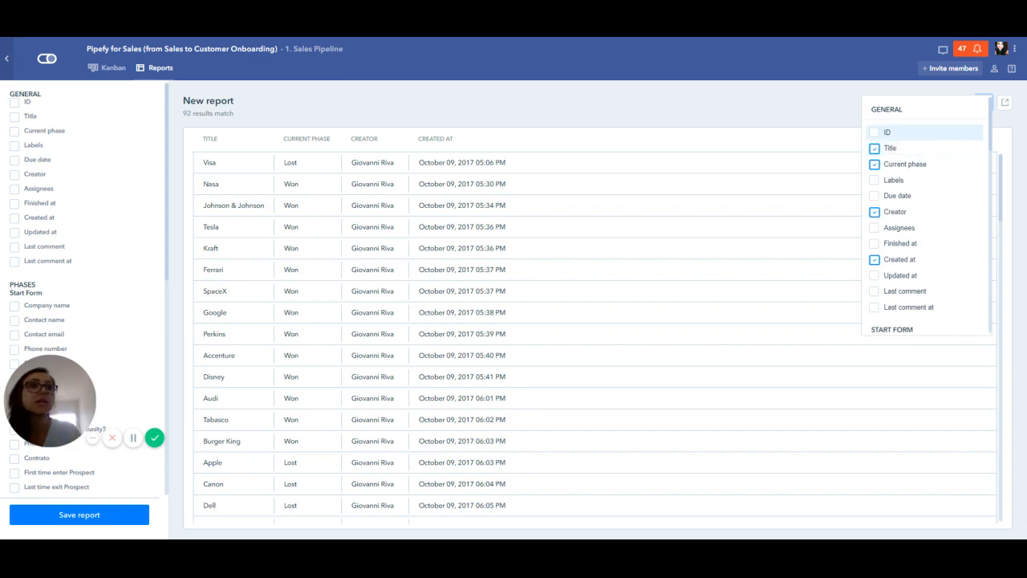
pyautogui.scroll(-2, 903, 196)
pyautogui.scroll(-1, 918, 195)
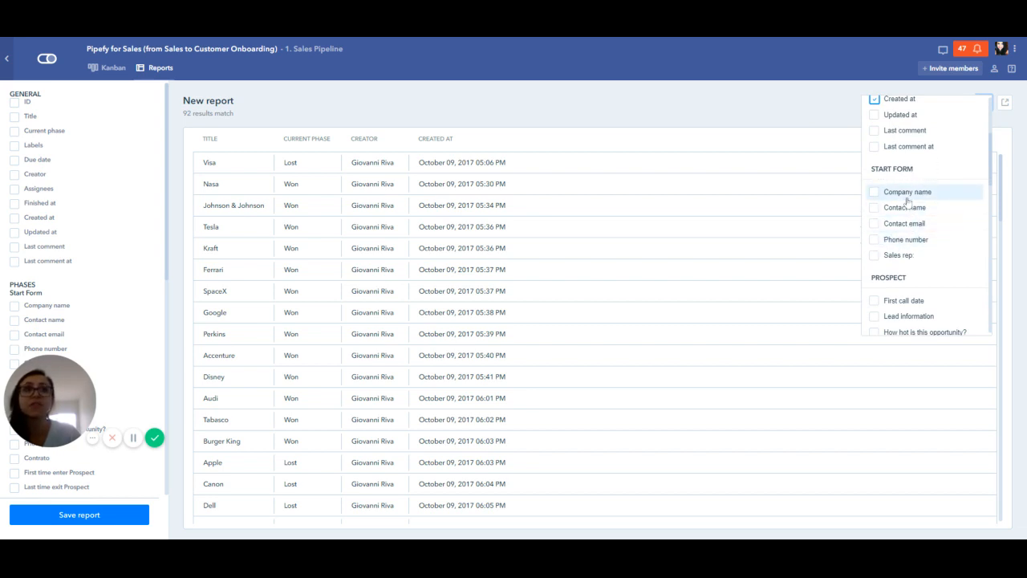
pyautogui.scroll(-3, 910, 233)
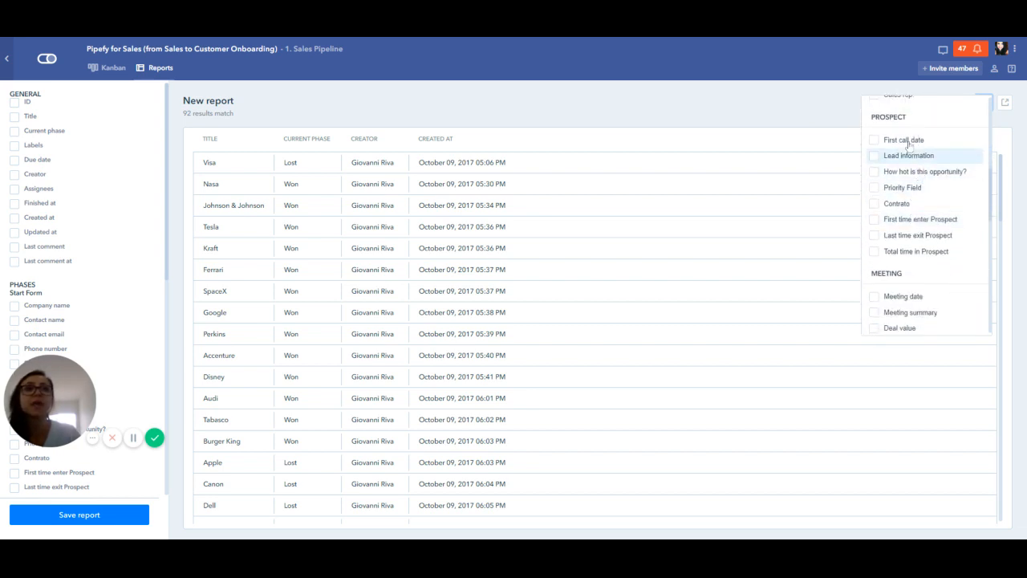
pyautogui.scroll(-1, 934, 241)
pyautogui.scroll(-5, 931, 221)
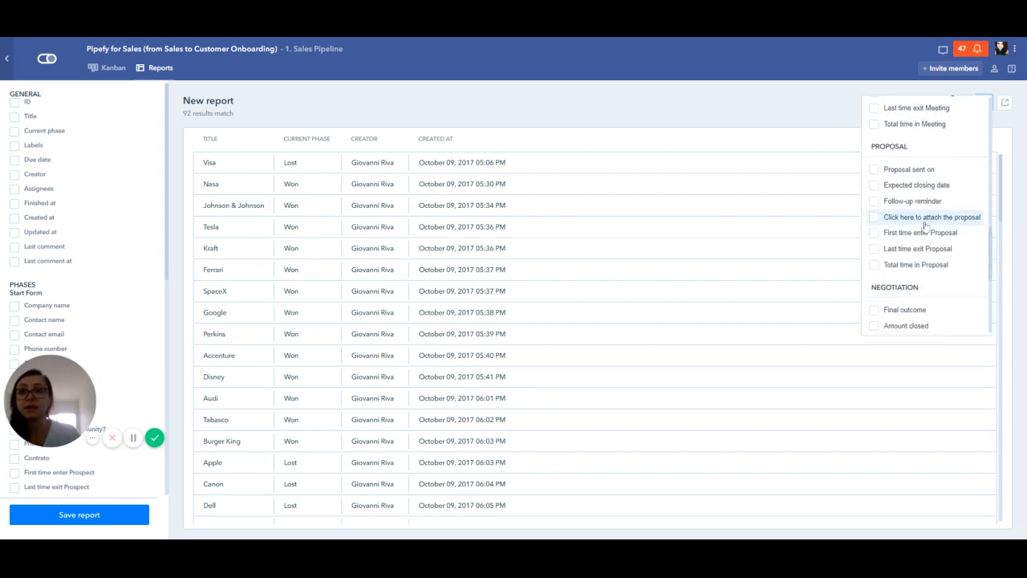
pyautogui.scroll(10, 927, 219)
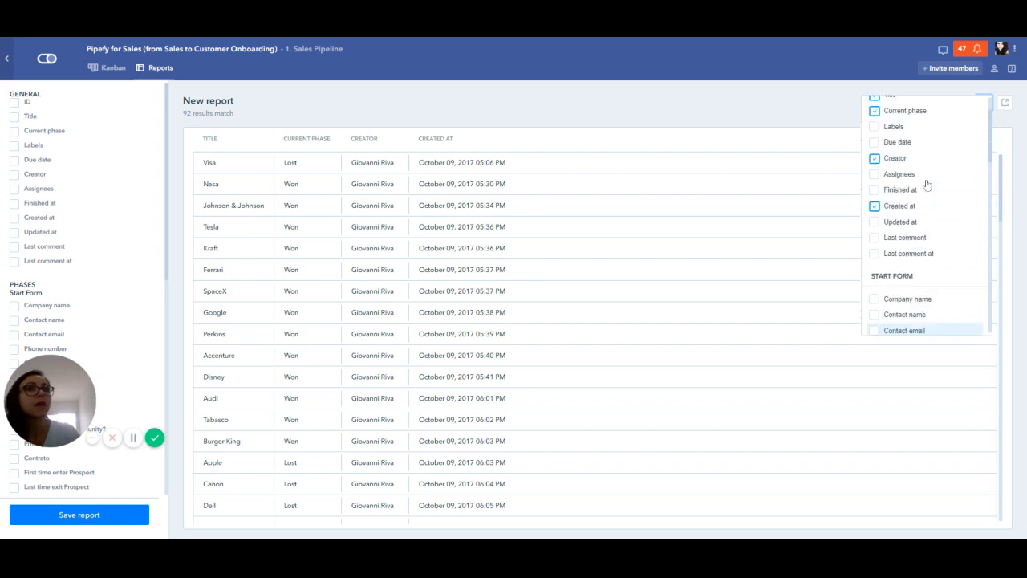
pyautogui.scroll(1, 918, 122)
# Remove the Title, Current phase, Creator and Created at columns from the new pipe report.
pyautogui.click(915, 148)
pyautogui.click(916, 165)
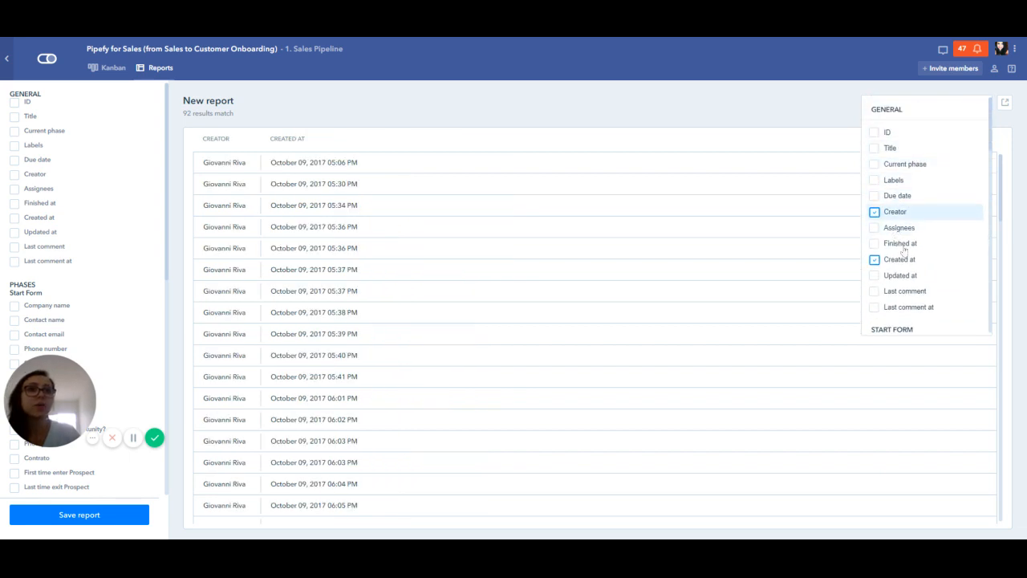
pyautogui.click(894, 213)
pyautogui.click(903, 261)
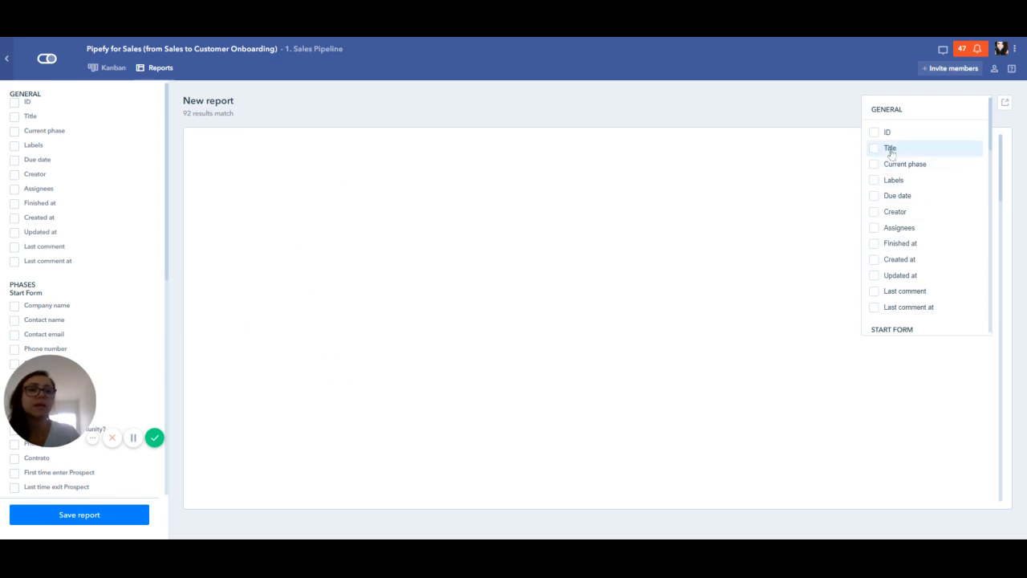
# Add the Title and Company name columns to the new pipe report.
pyautogui.click(891, 149)
pyautogui.scroll(-4, 895, 203)
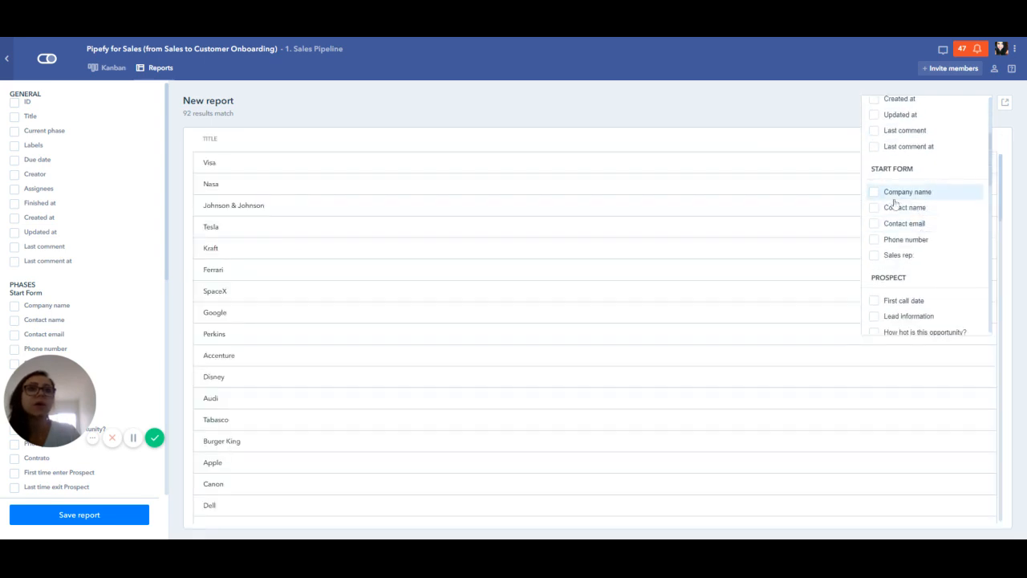
pyautogui.click(940, 194)
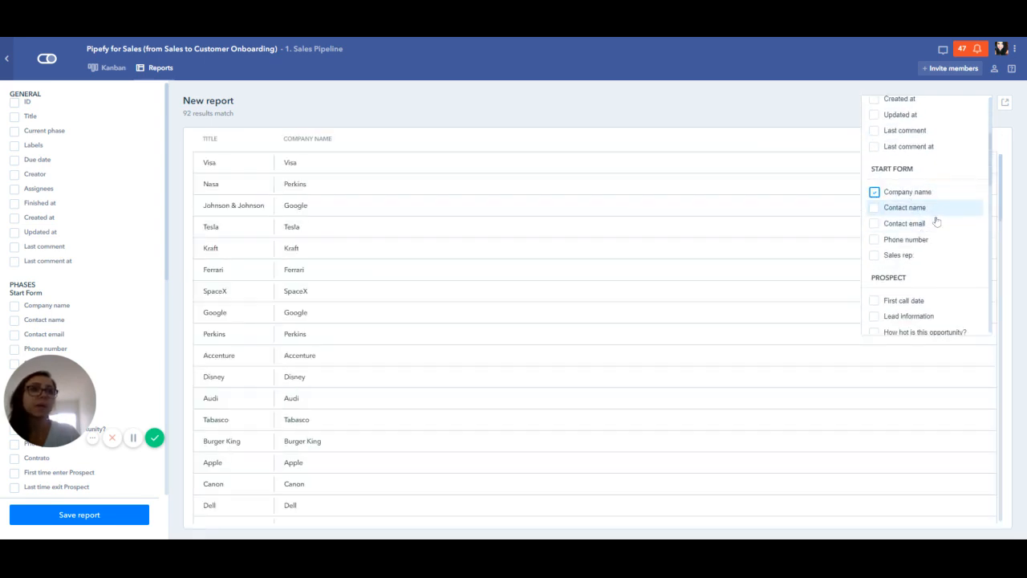
# Add the Total time in Prospect, Total time in Meeting and Total time in Proposal columns to the report.
pyautogui.scroll(-4, 936, 220)
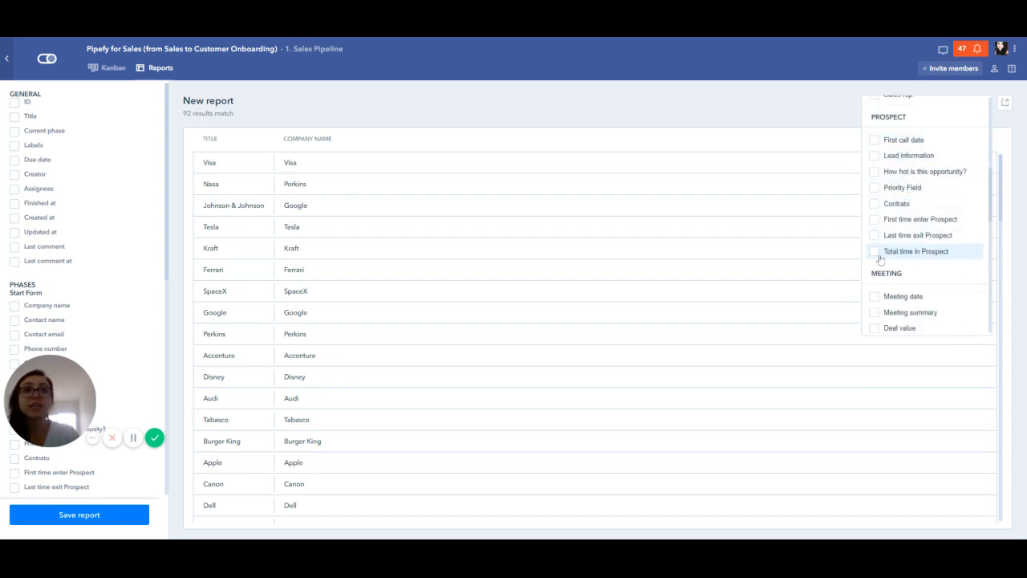
pyautogui.click(905, 253)
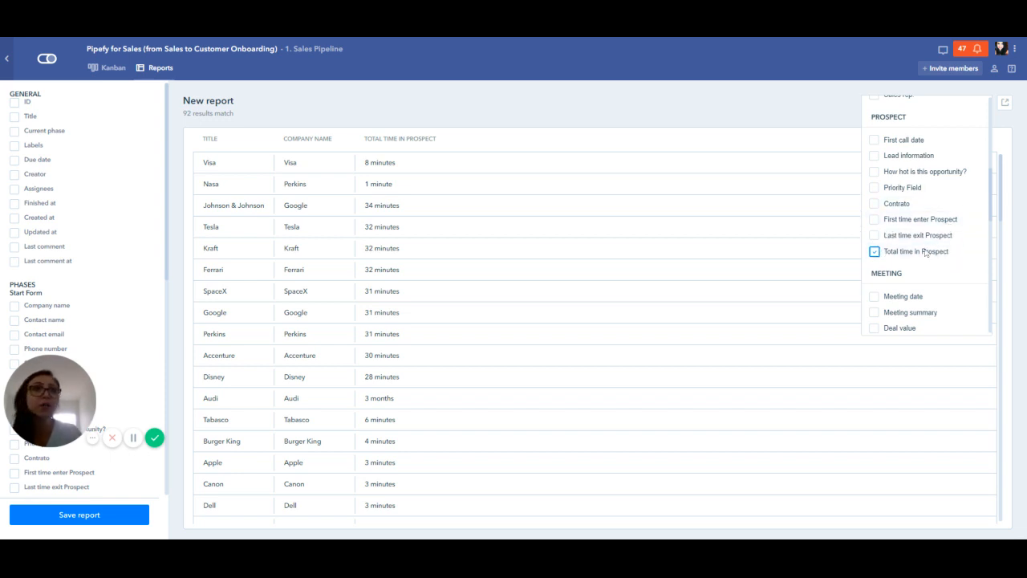
pyautogui.scroll(-3, 917, 259)
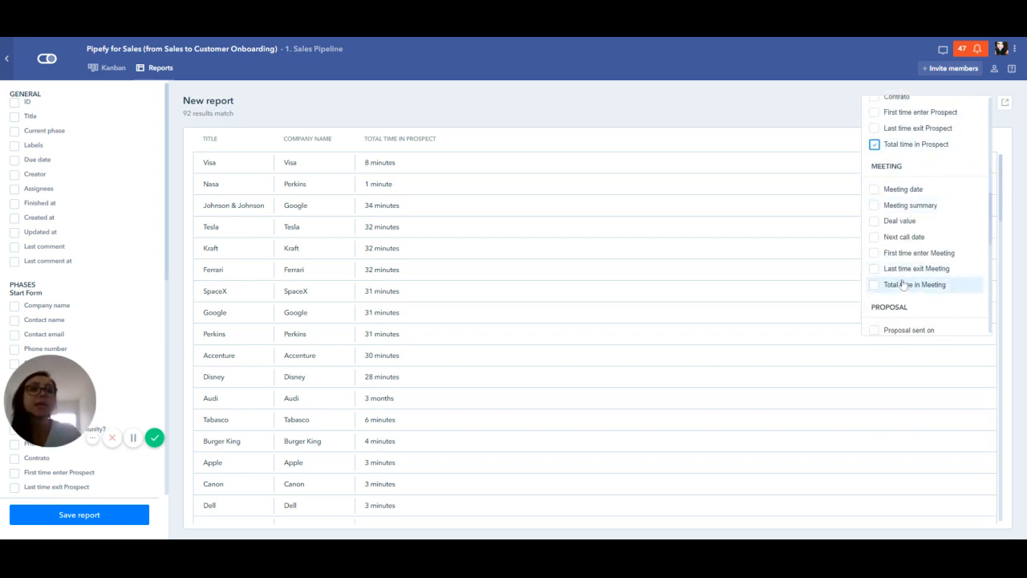
pyautogui.click(913, 285)
pyautogui.scroll(-3, 907, 280)
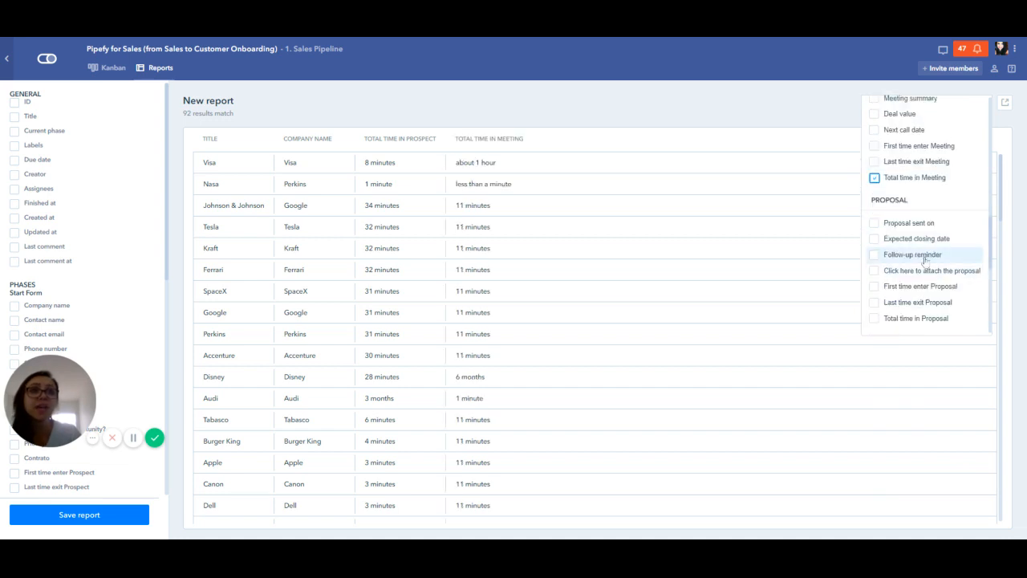
pyautogui.scroll(-1, 894, 269)
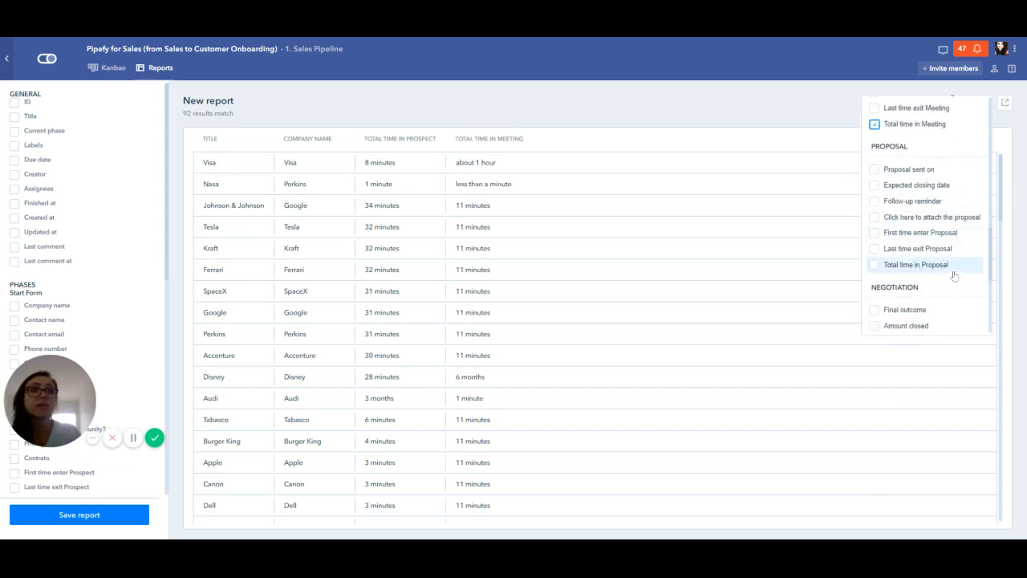
pyautogui.click(953, 273)
# Add the Deal value column from the Meeting phase to the report and close the column selection.
pyautogui.scroll(-4, 947, 271)
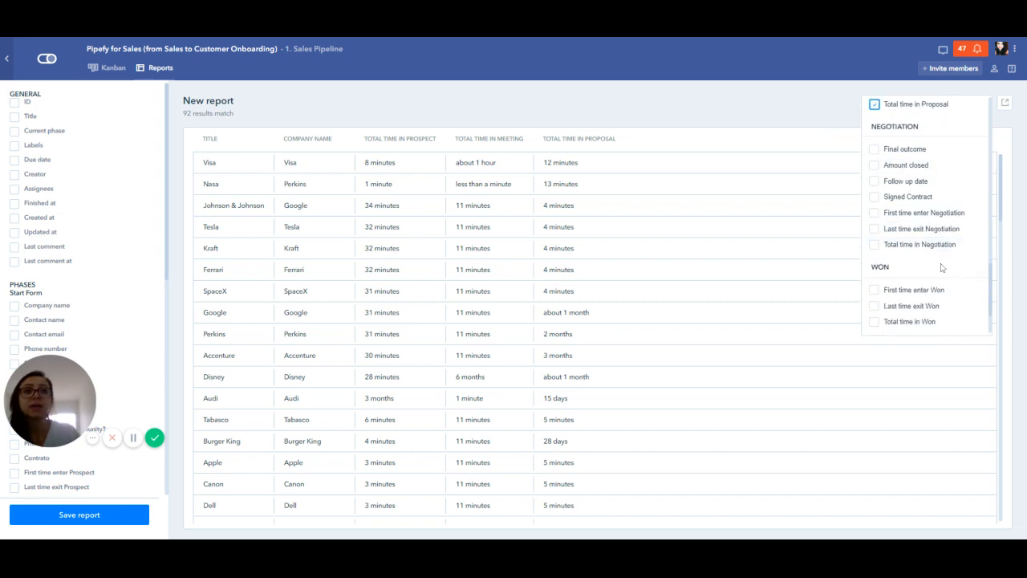
pyautogui.scroll(1, 941, 266)
pyautogui.scroll(10, 941, 267)
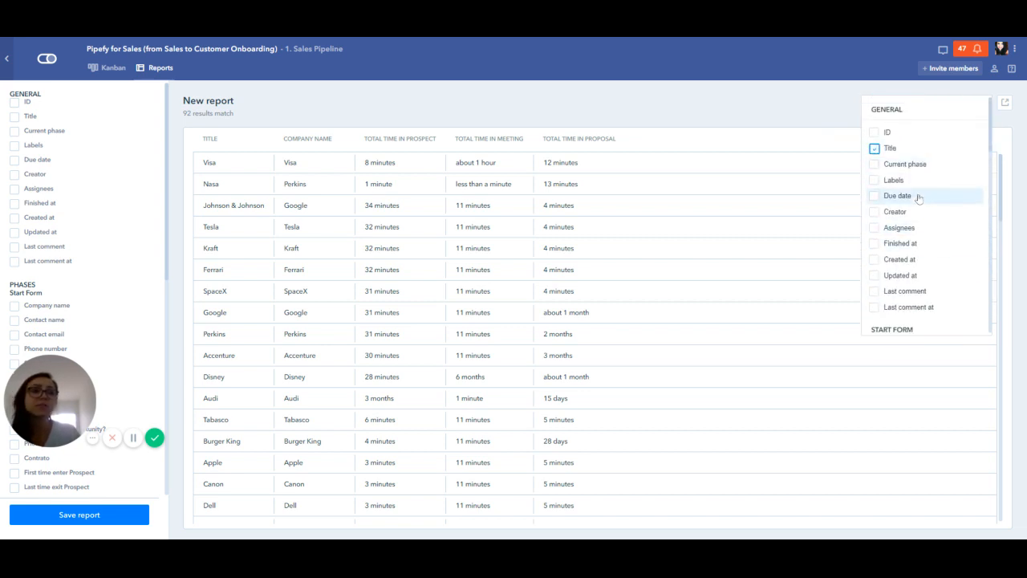
pyautogui.scroll(-1, 921, 260)
pyautogui.scroll(-3, 920, 261)
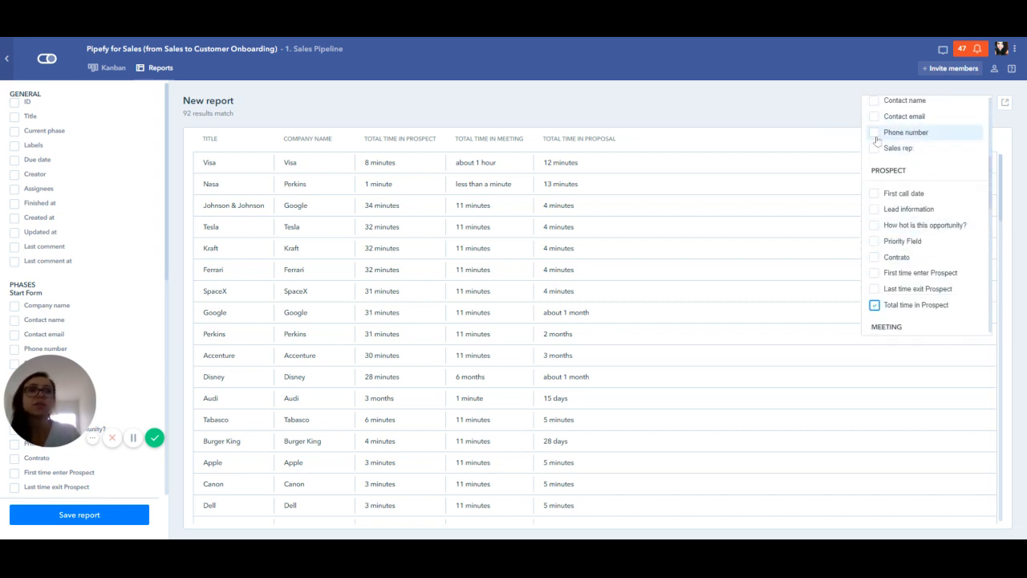
pyautogui.moveTo(877, 170); pyautogui.dragTo(899, 201)
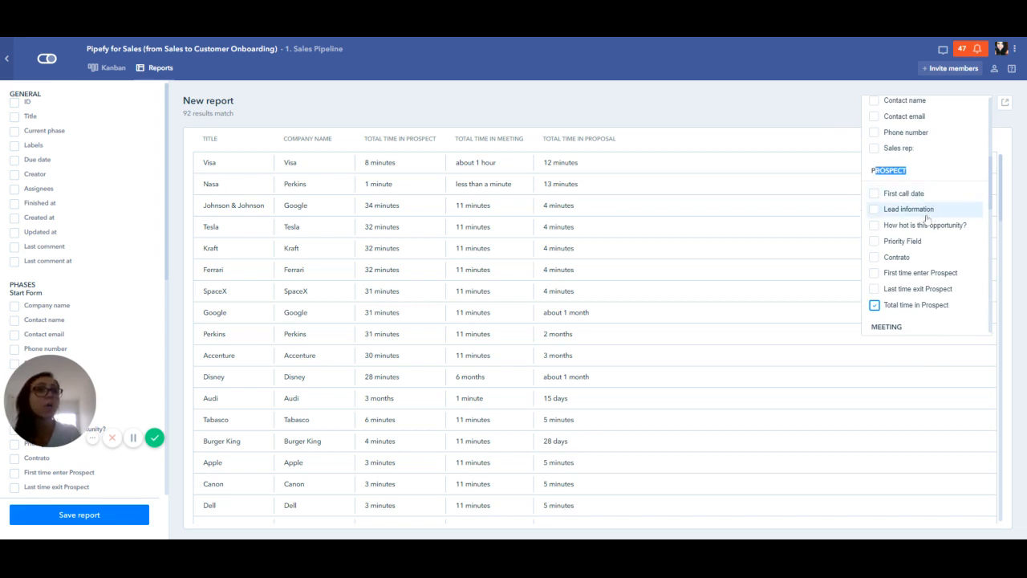
pyautogui.scroll(-2, 944, 217)
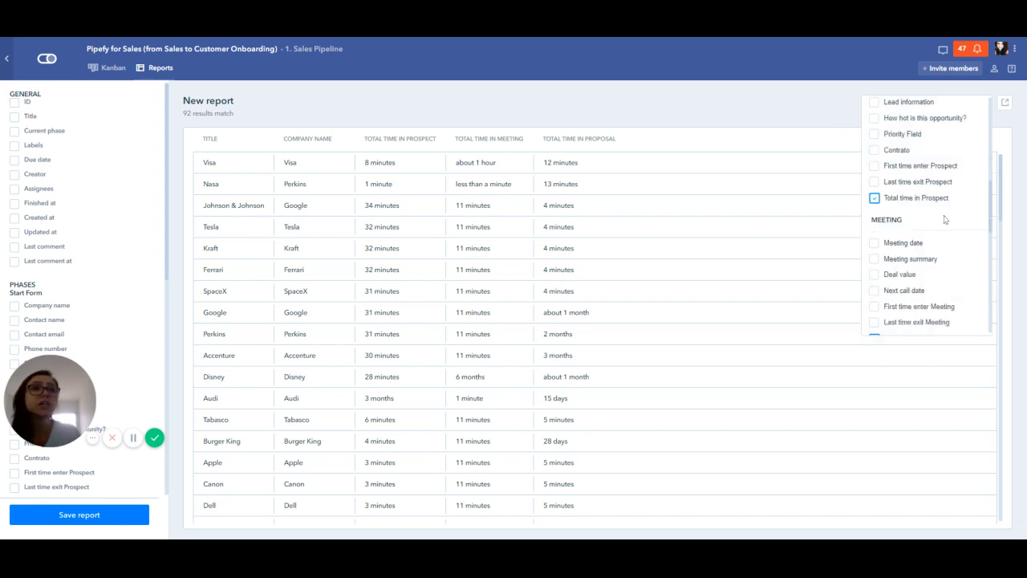
pyautogui.click(903, 276)
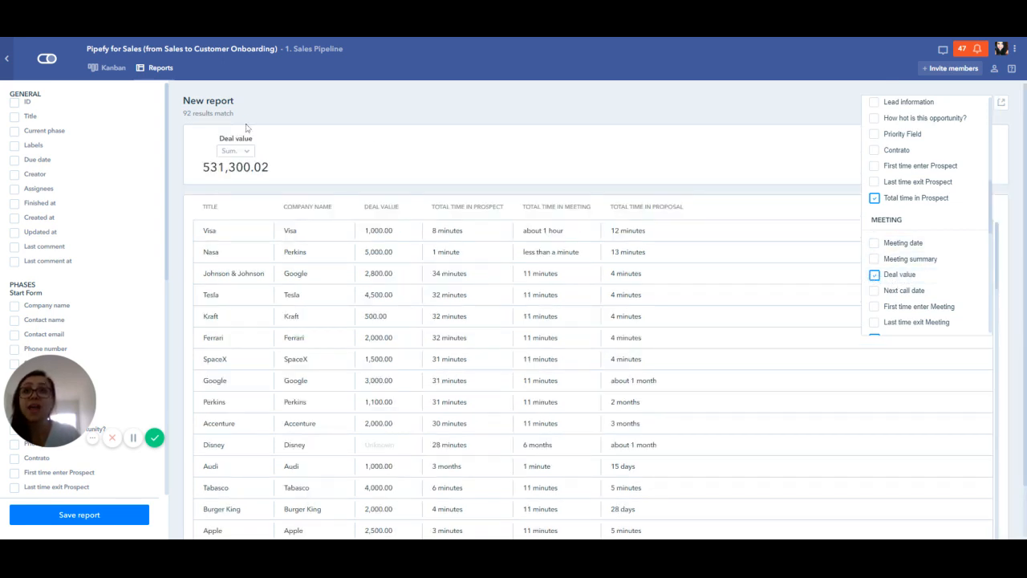
pyautogui.click(290, 162)
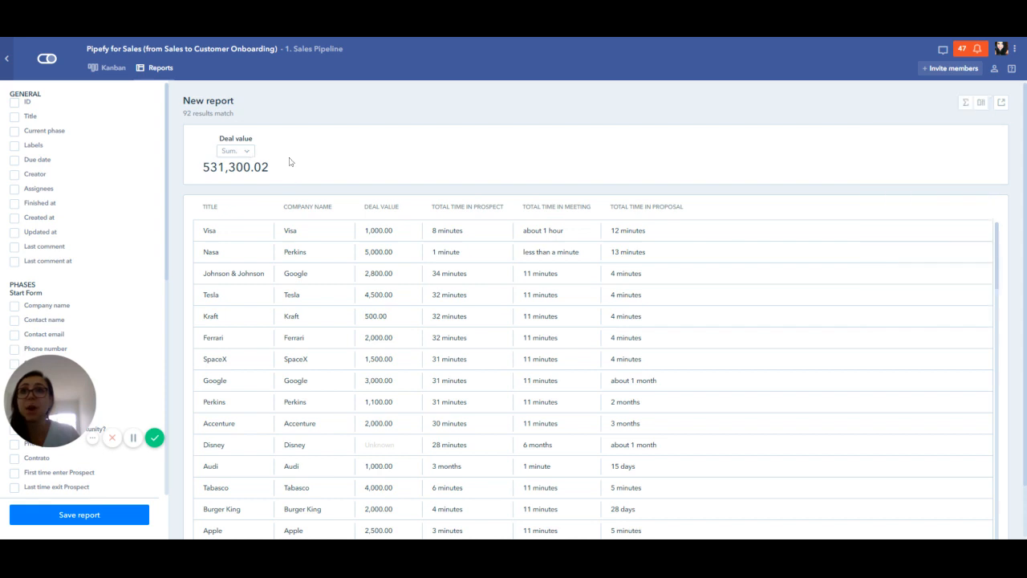
# Review the Deal value sum and the matching results count, and examine the general, start form and phase fields available as filters.
pyautogui.moveTo(277, 168); pyautogui.dragTo(202, 168)
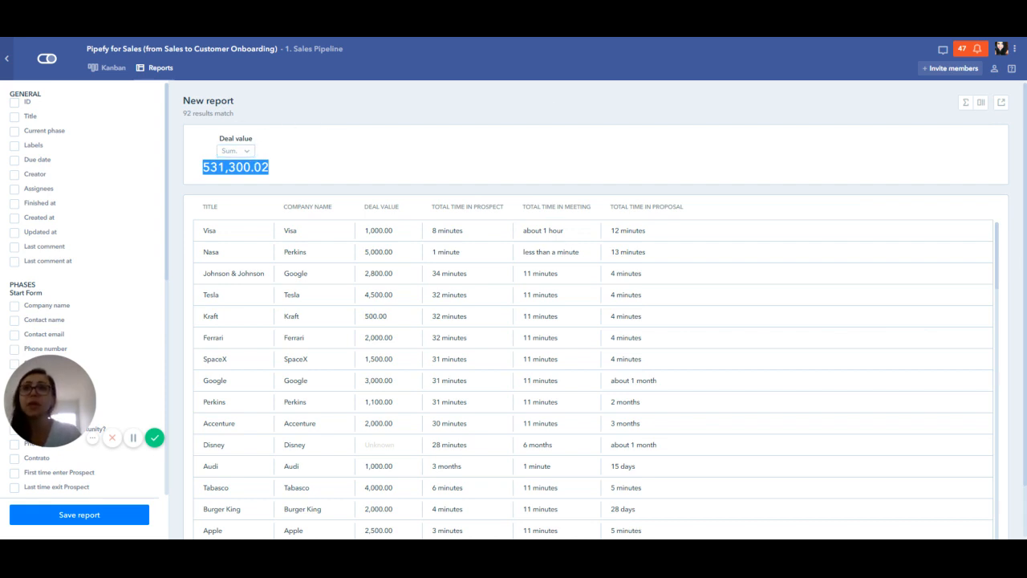
pyautogui.moveTo(183, 118); pyautogui.dragTo(297, 115)
pyautogui.click(297, 115)
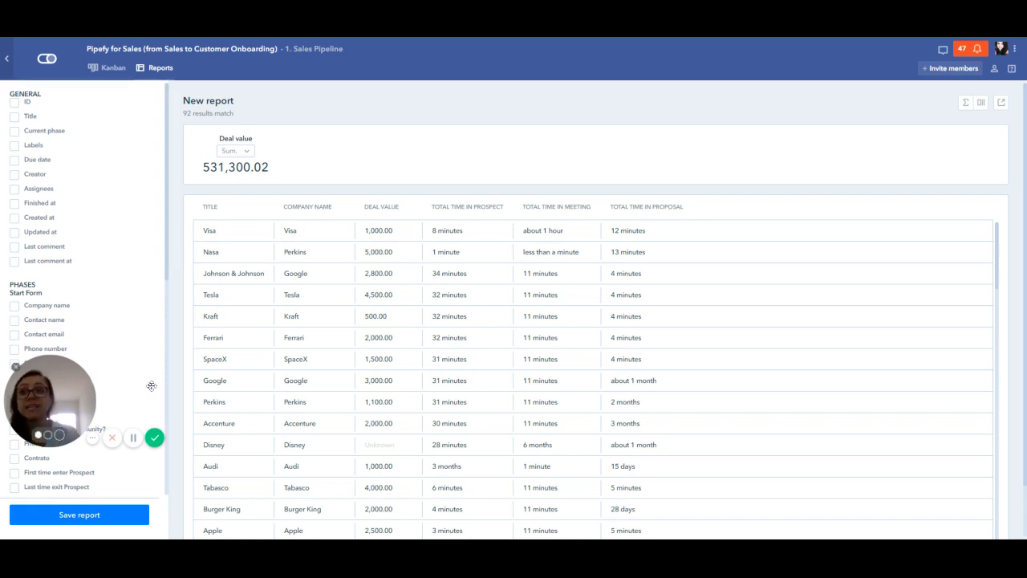
pyautogui.moveTo(151, 386); pyautogui.dragTo(291, 437)
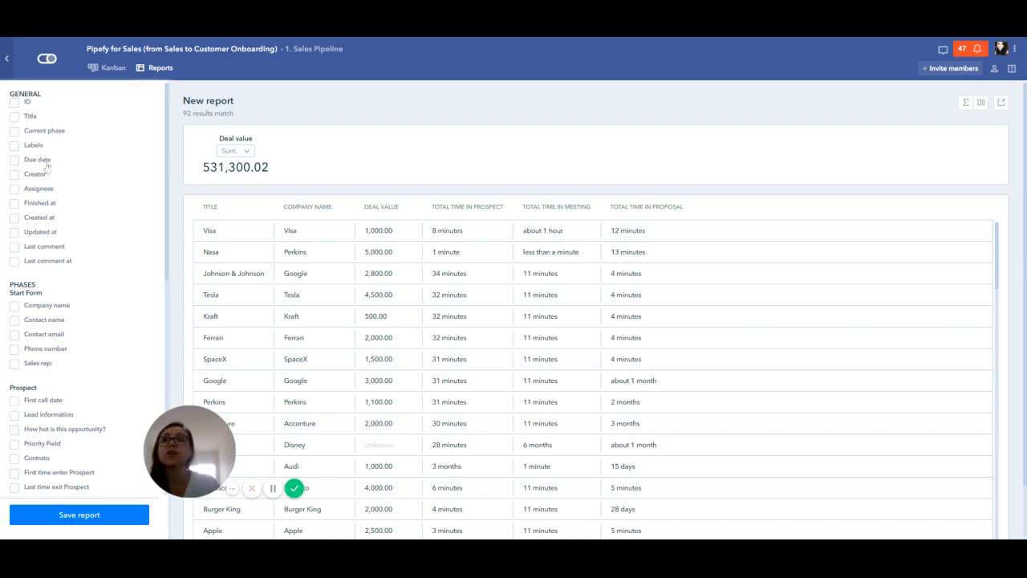
pyautogui.scroll(-3, 55, 183)
pyautogui.scroll(-3, 68, 196)
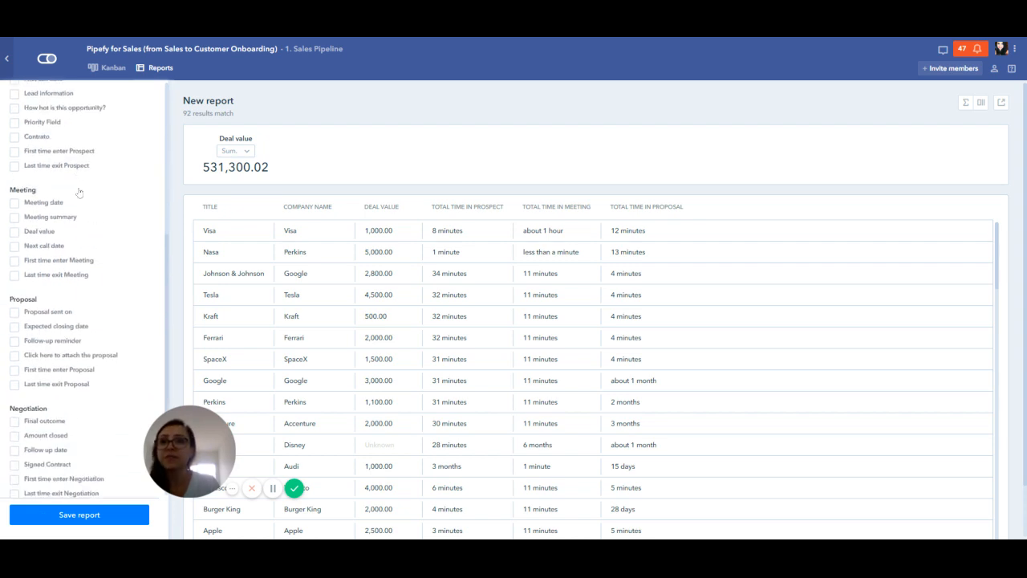
pyautogui.scroll(6, 79, 191)
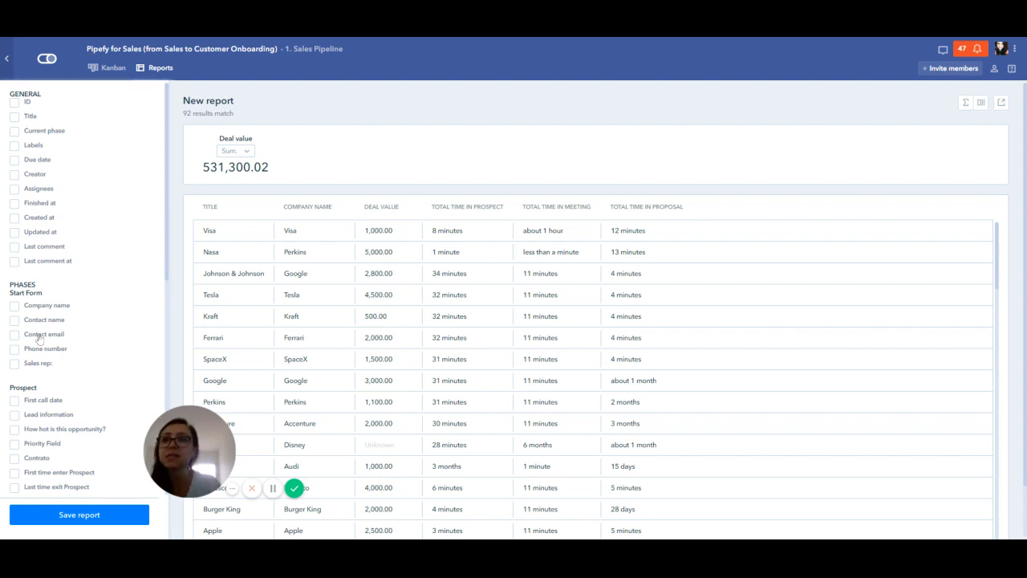
pyautogui.scroll(-3, 37, 336)
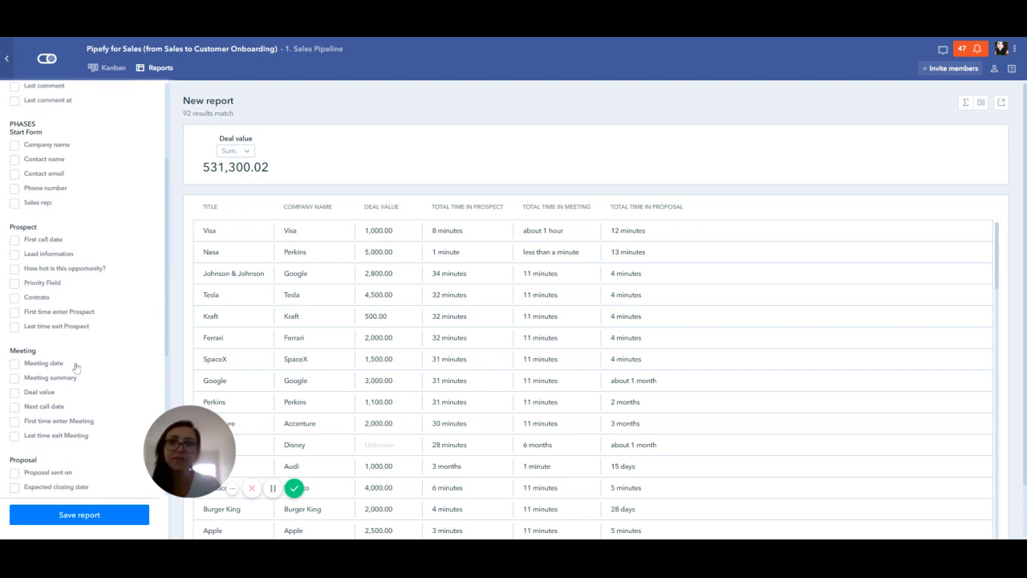
# Filter the report to the cards of one assignee, check the matching deals, and remove that filter.
pyautogui.scroll(5, 112, 316)
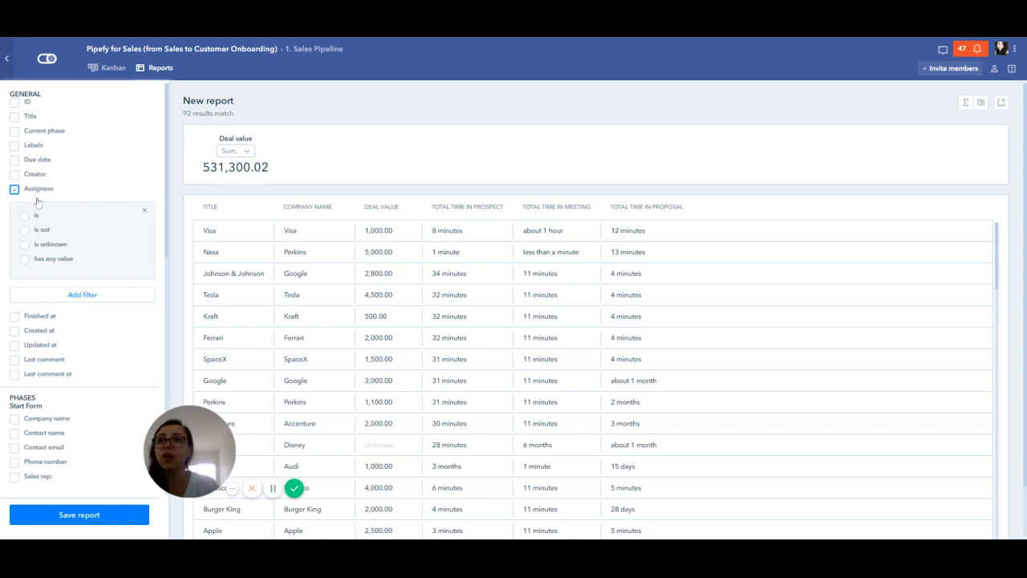
pyautogui.click(29, 215)
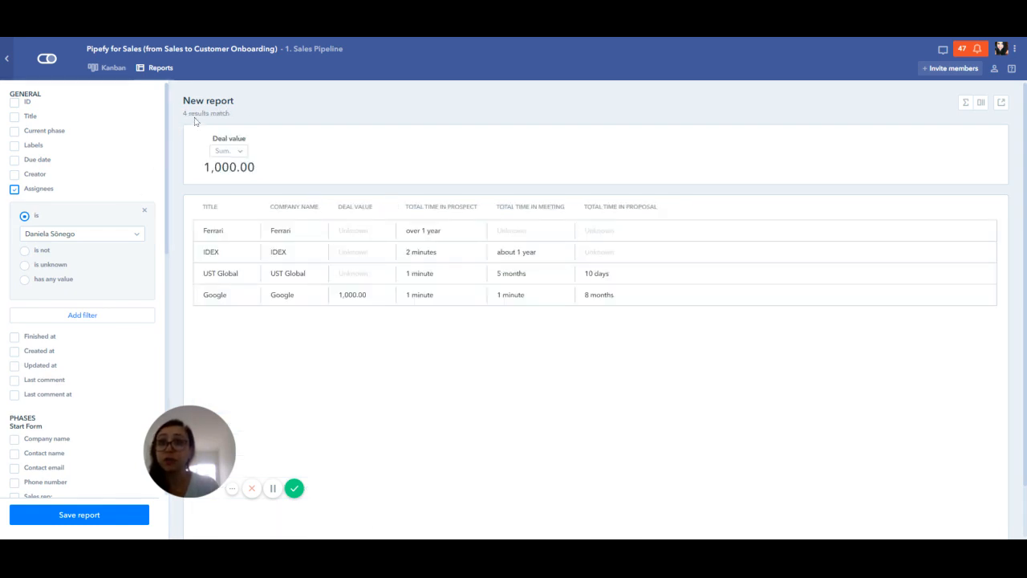
pyautogui.click(321, 253)
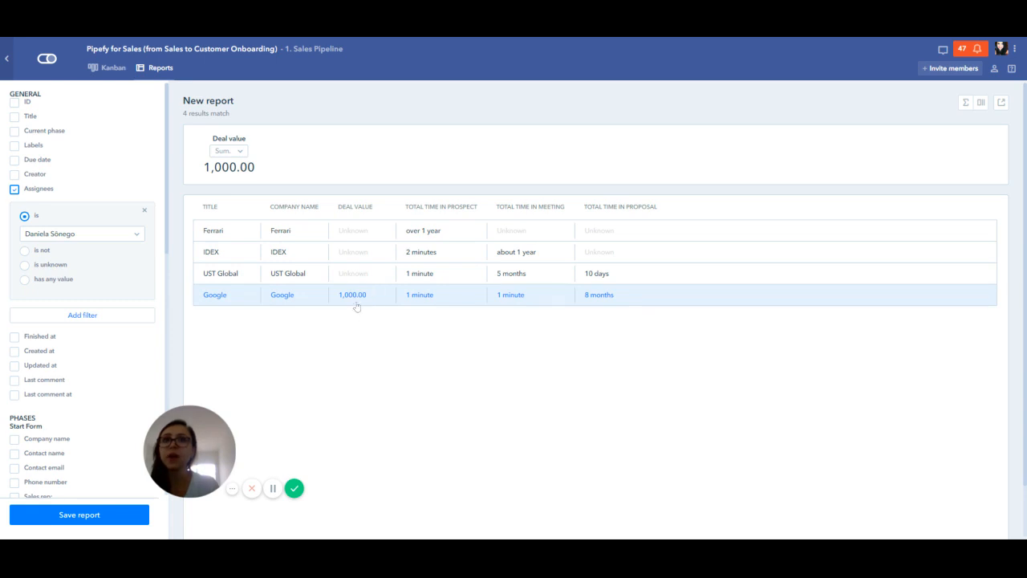
pyautogui.click(144, 210)
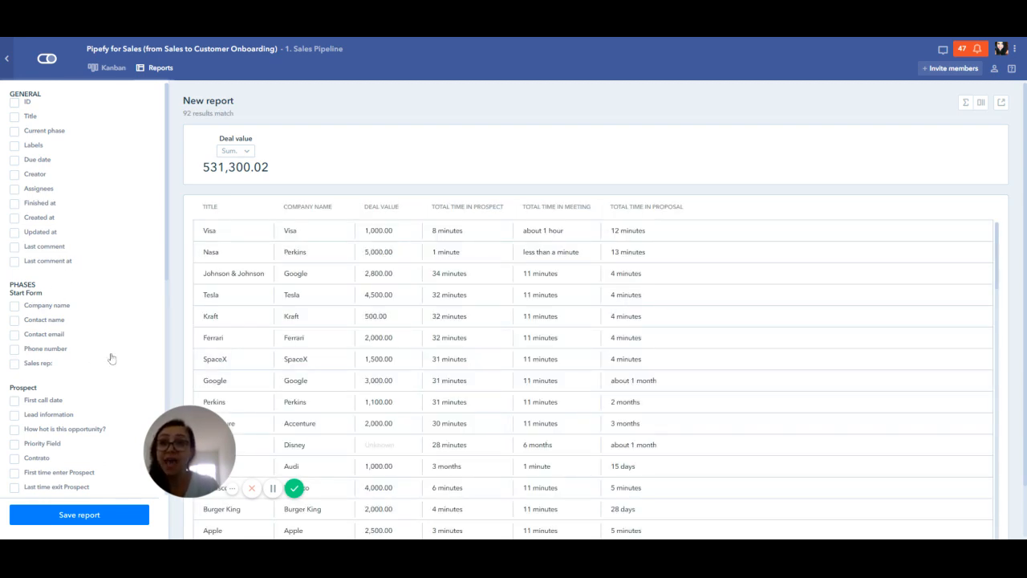
# Filter the report by the Meeting phase's Deal value greater than 4000.
pyautogui.scroll(-3, 111, 360)
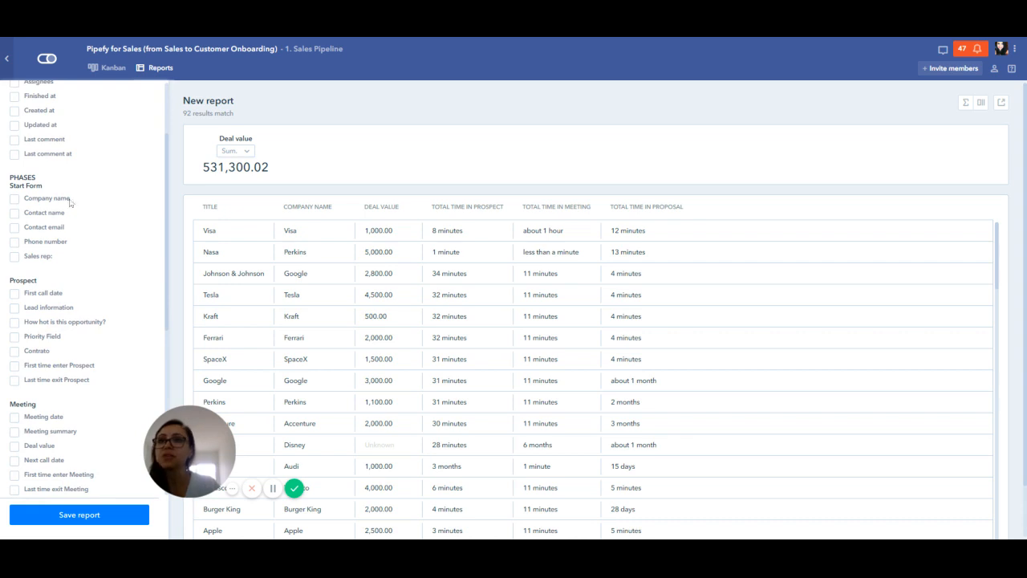
pyautogui.scroll(-3, 64, 220)
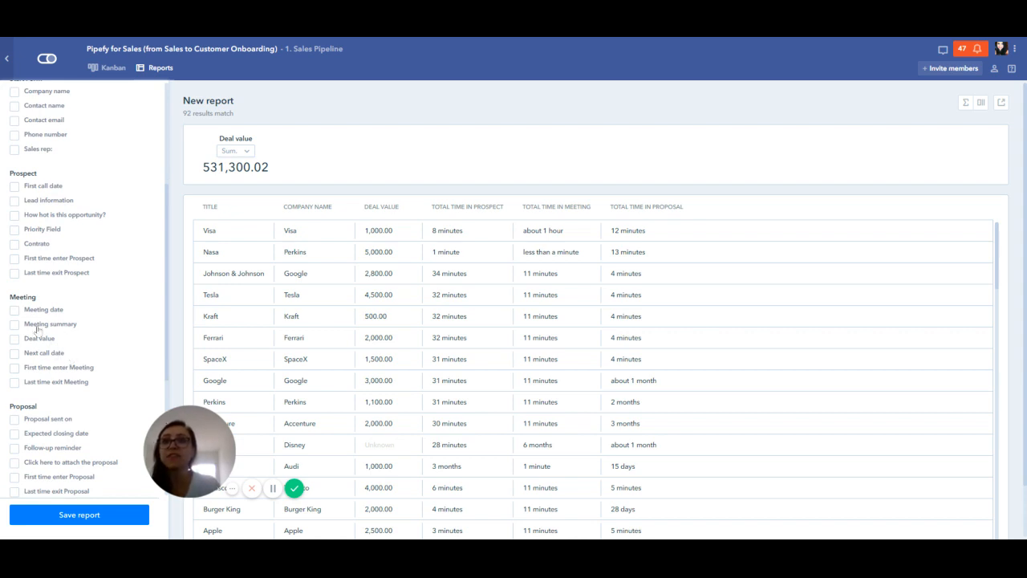
pyautogui.click(14, 339)
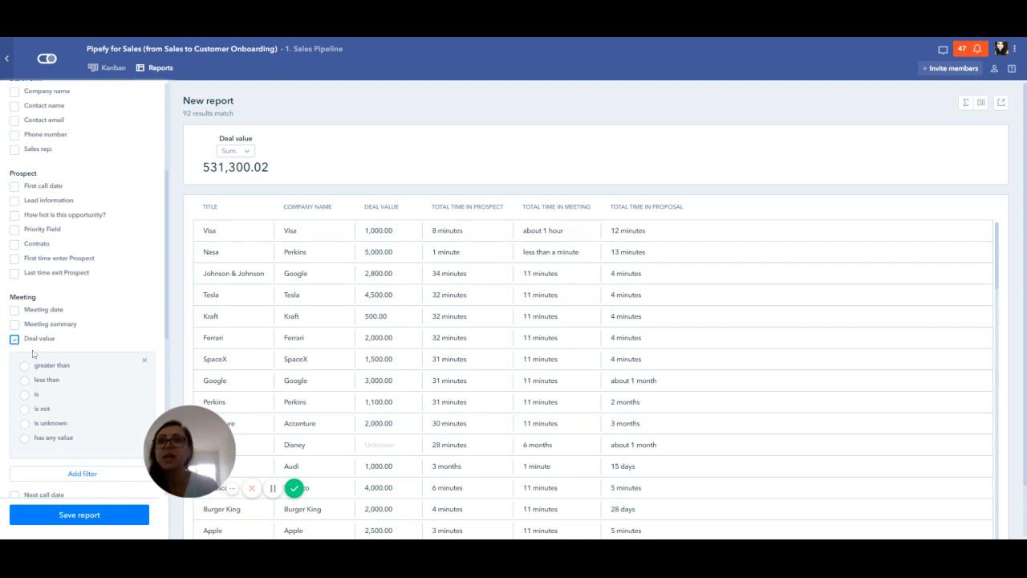
pyautogui.click(56, 369)
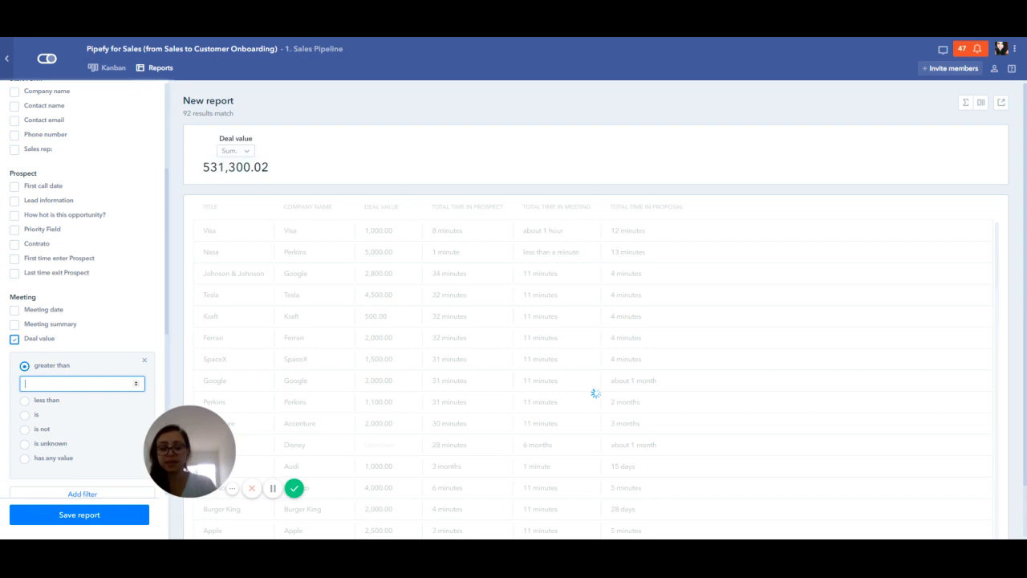
pyautogui.write('4000')
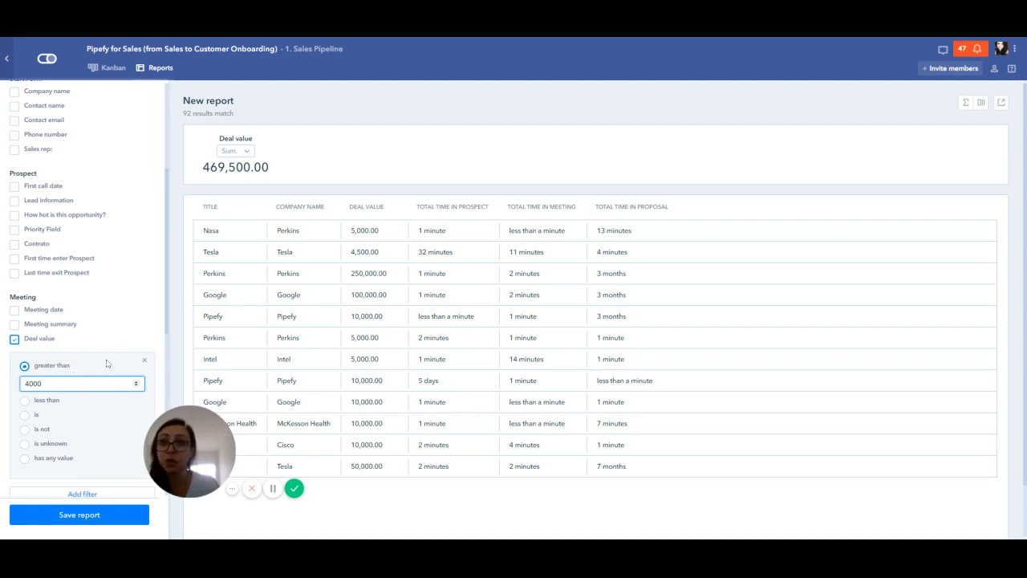
# Filter the report by Current phase is Negotiation, and change the filtered phase to Proposal.
pyautogui.scroll(3, 67, 299)
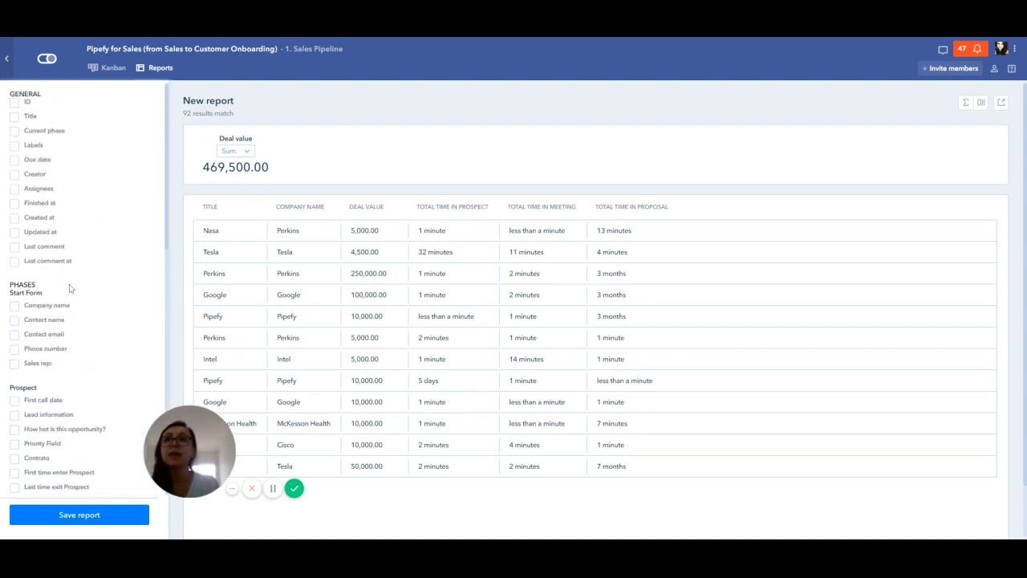
pyautogui.scroll(-3, 72, 304)
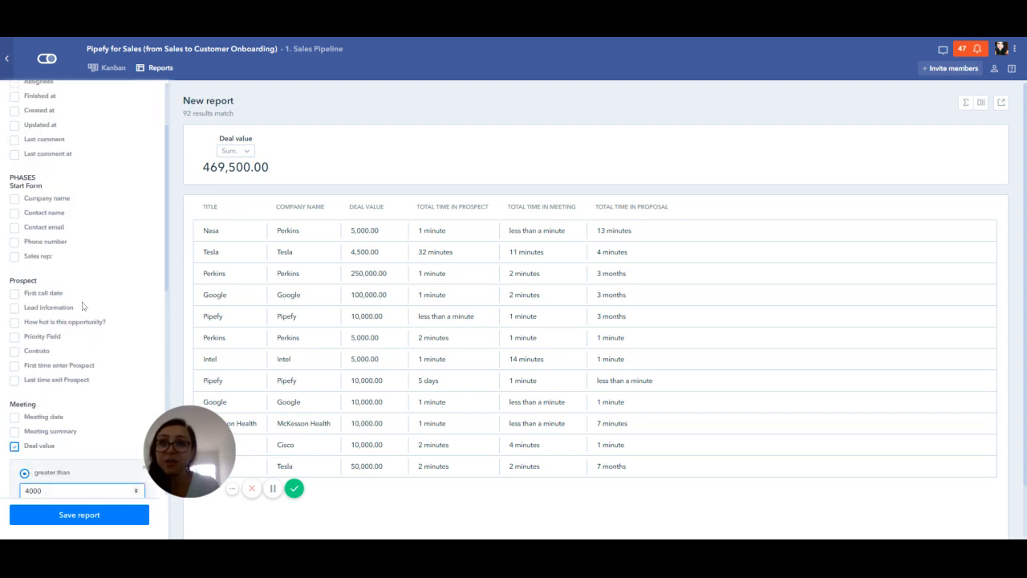
pyautogui.scroll(1, 69, 313)
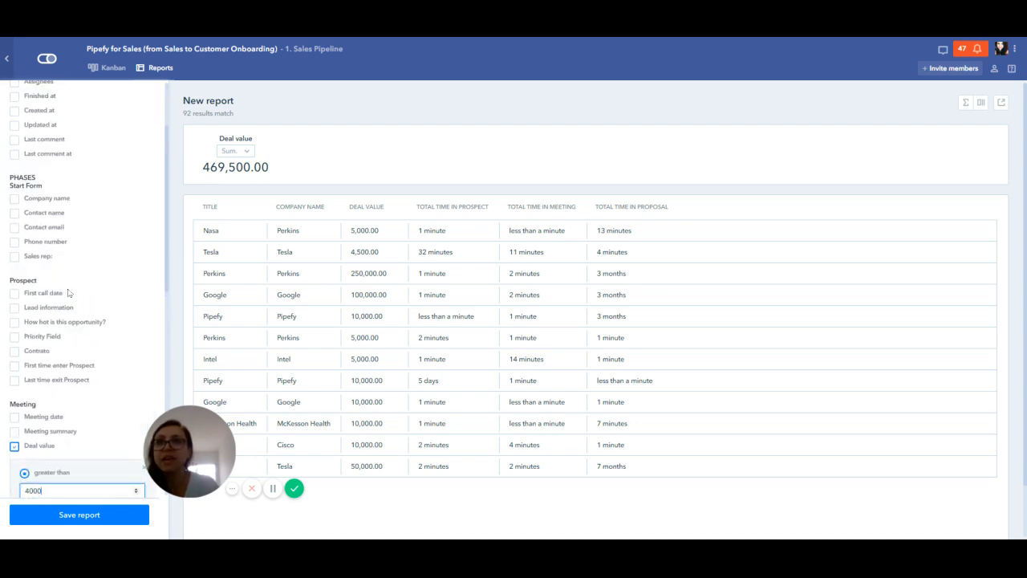
pyautogui.scroll(1, 76, 289)
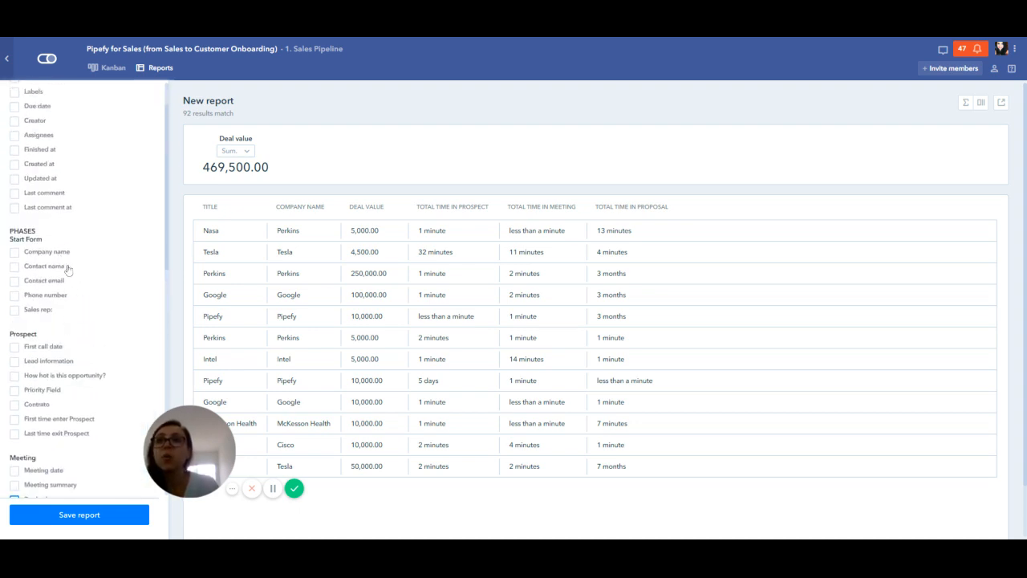
pyautogui.scroll(1, 88, 238)
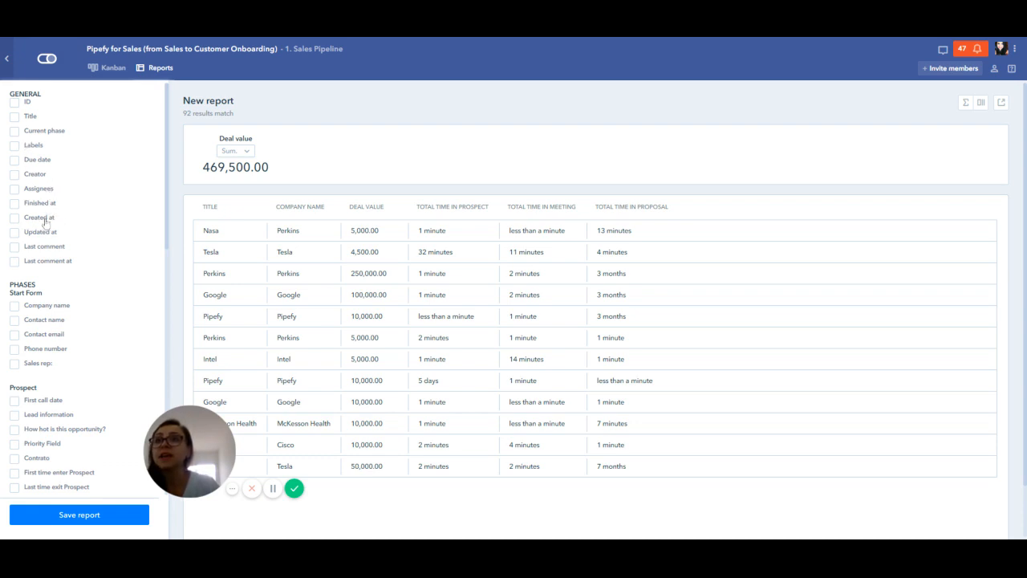
pyautogui.click(41, 133)
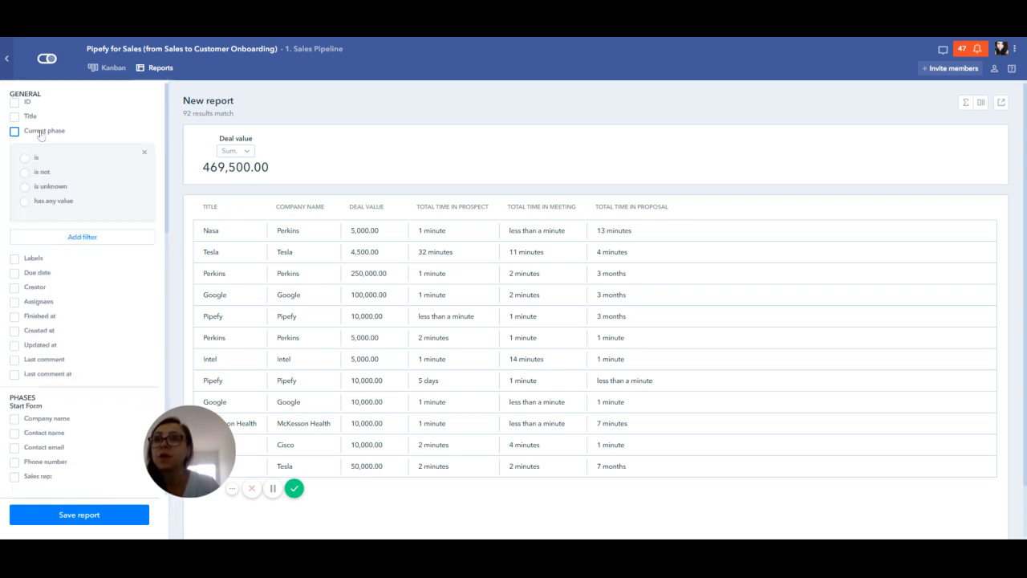
pyautogui.click(35, 160)
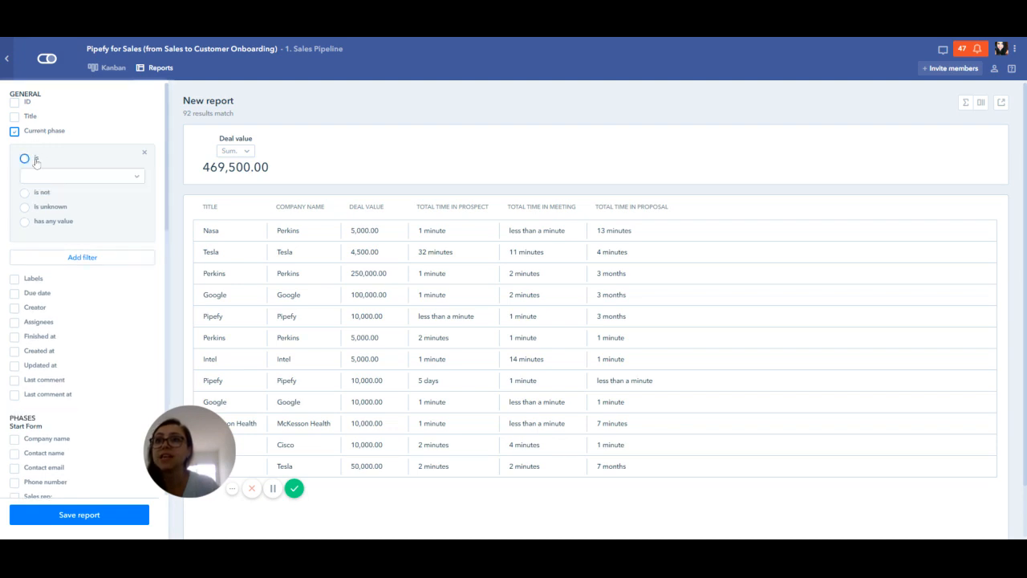
pyautogui.click(67, 192)
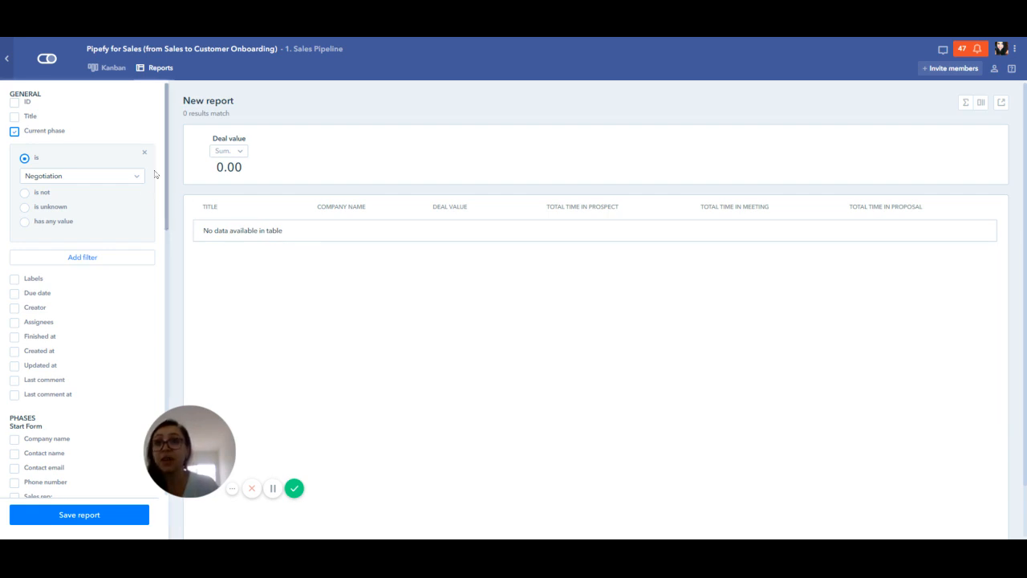
pyautogui.click(127, 190)
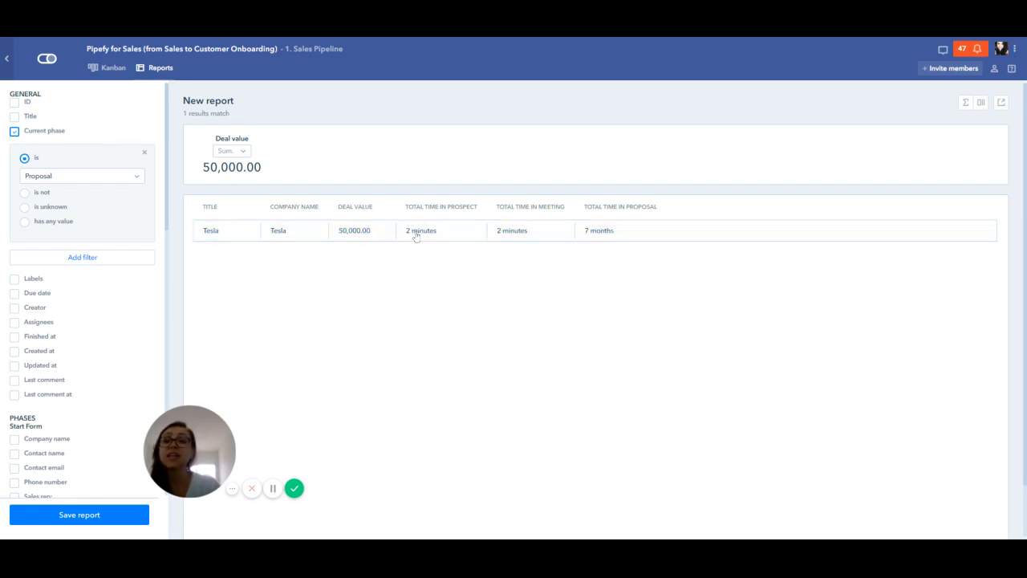
# Remove the Current phase filter and the Meeting phase's Deal value filter from the report.
pyautogui.click(145, 154)
pyautogui.scroll(-5, 92, 265)
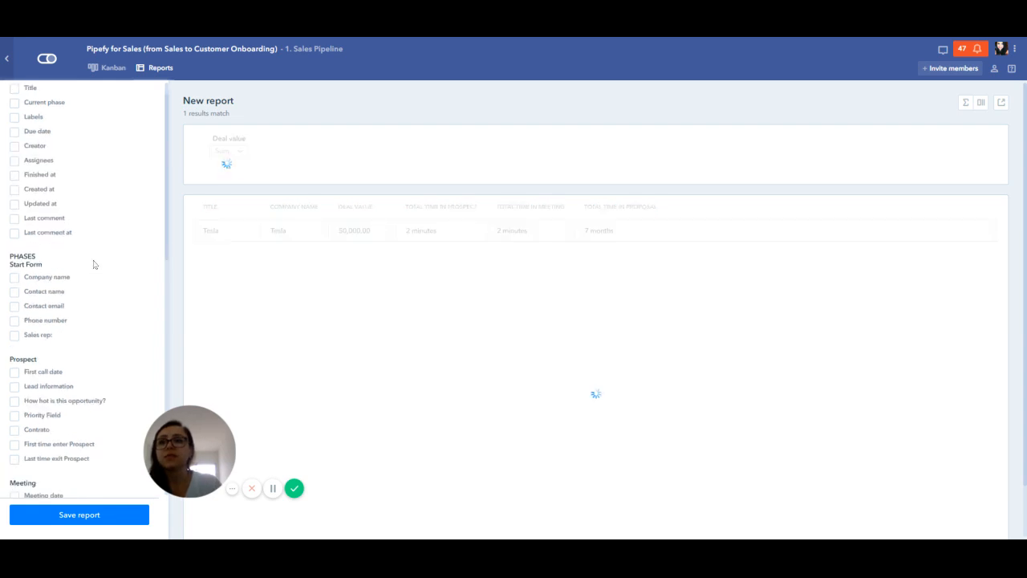
pyautogui.click(145, 253)
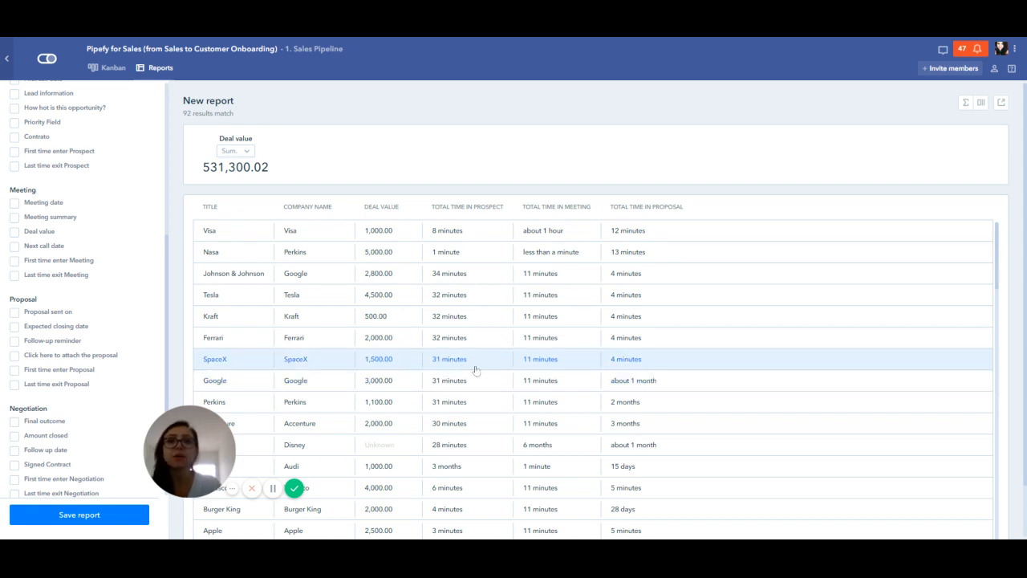
# Examine the unfiltered report's deal values and the total time each deal spent in the Prospect, Meeting and Proposal phases.
pyautogui.scroll(-1, 474, 373)
pyautogui.scroll(1, 462, 445)
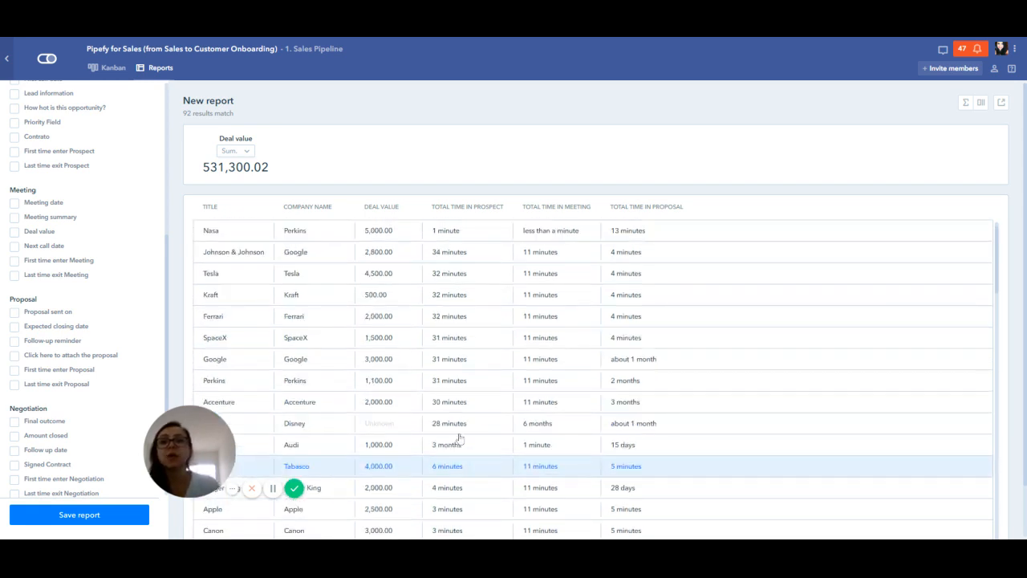
pyautogui.scroll(-2, 433, 405)
pyautogui.scroll(2, 441, 377)
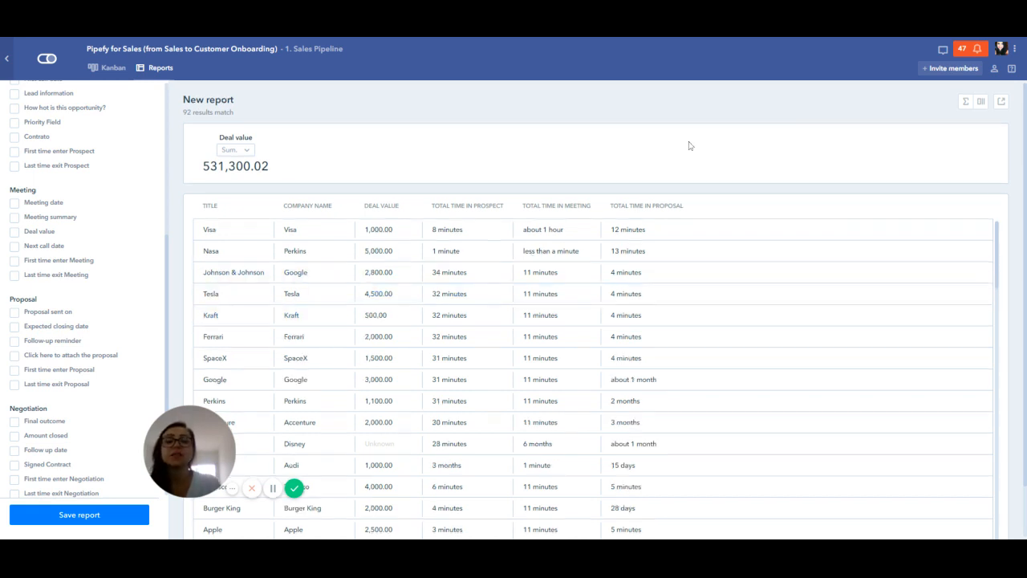
pyautogui.scroll(-1, 690, 146)
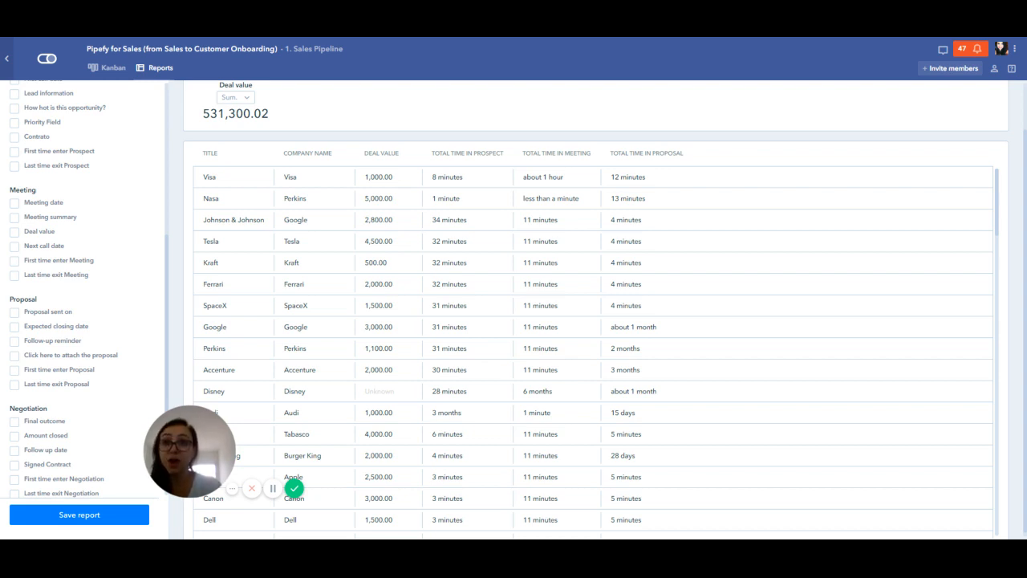
pyautogui.scroll(2, 722, 268)
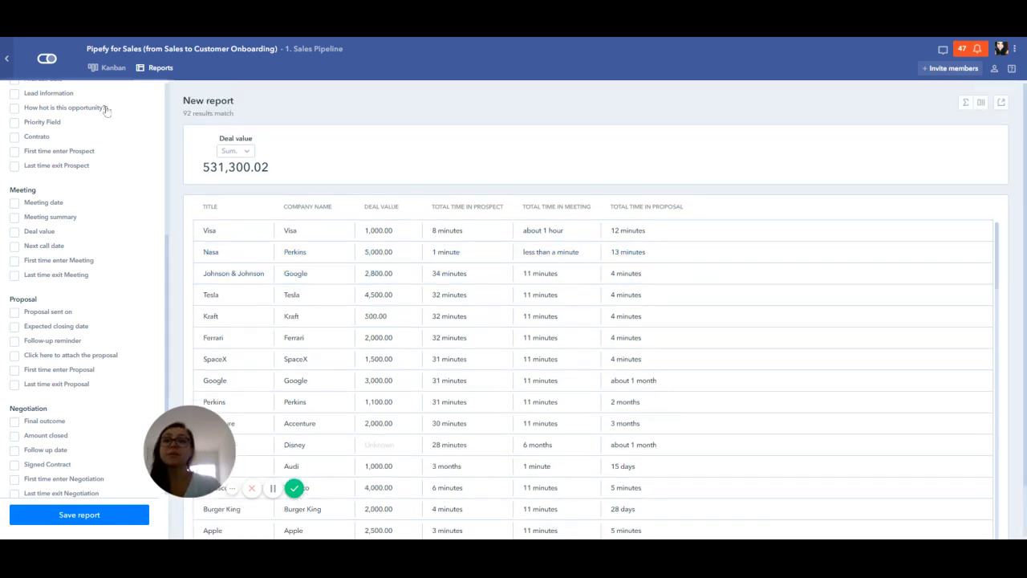
# Return to the pipe's reports overview without saving the new report, and open and close the support chat.
pyautogui.click(160, 68)
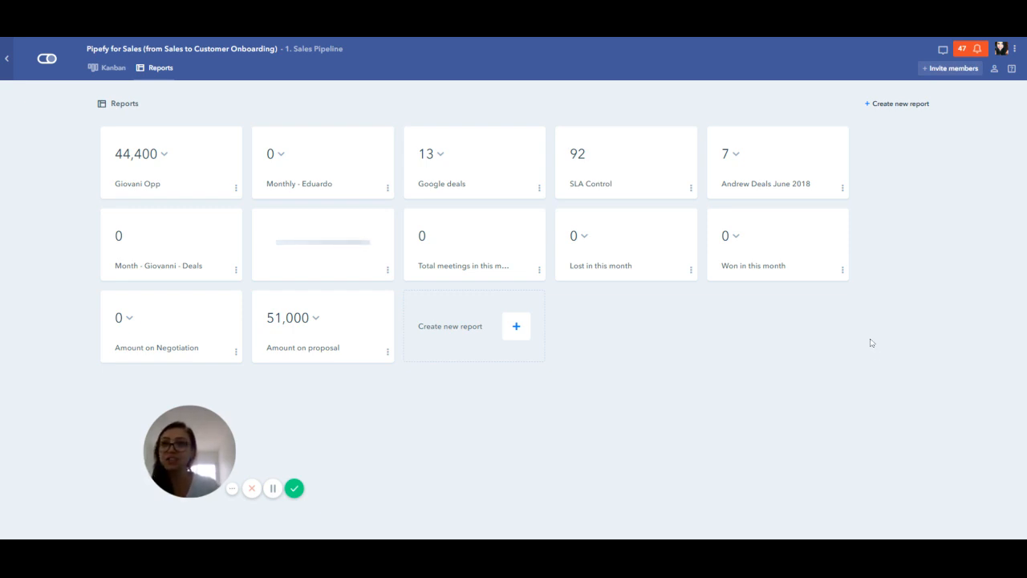
pyautogui.click(944, 51)
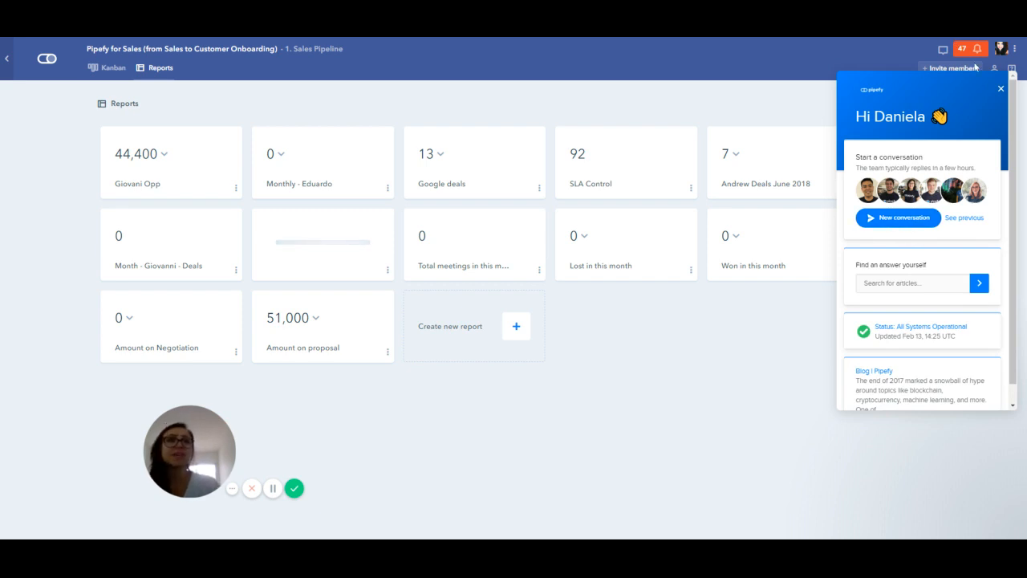
pyautogui.click(1001, 89)
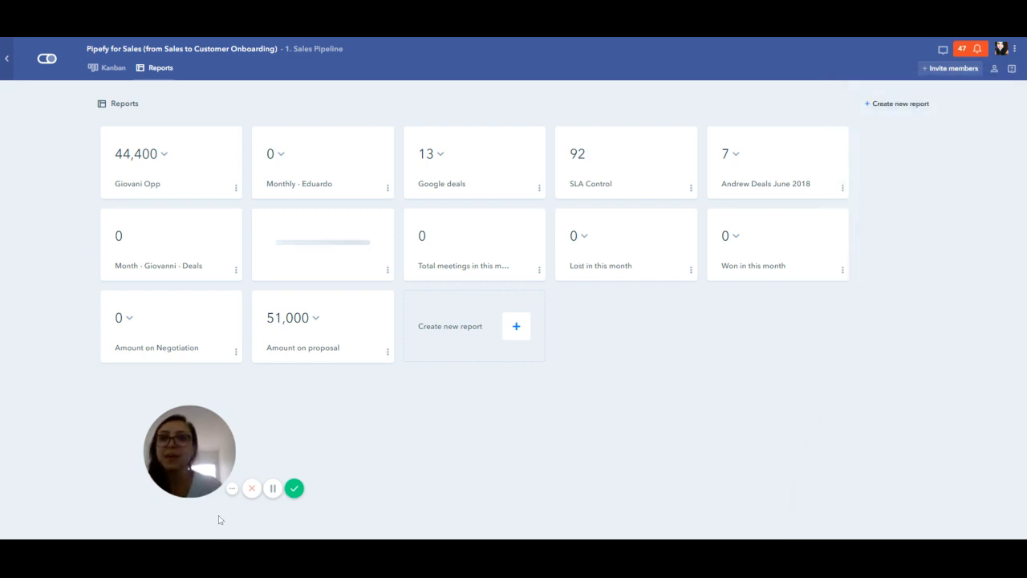